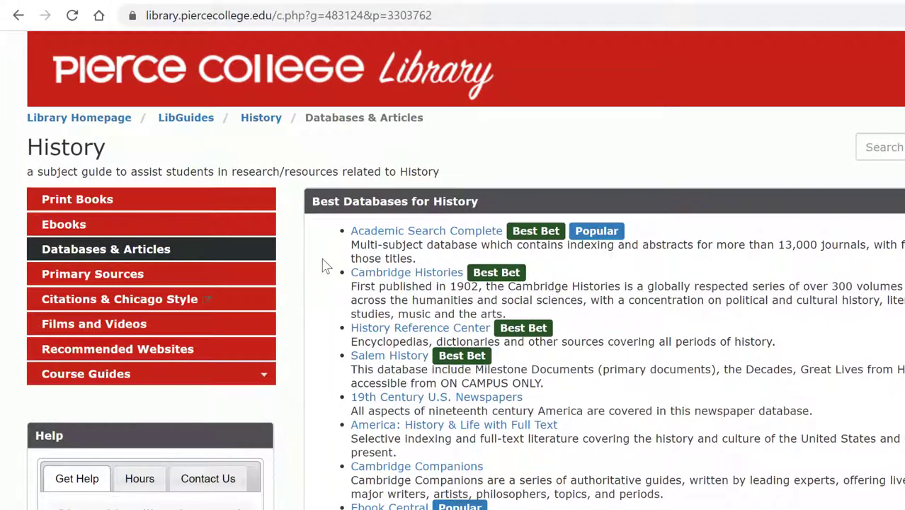
Open Academic Search Complete from the History guide's Databases & Articles page
{"action": "left_click", "coordinate": [423, 231]}
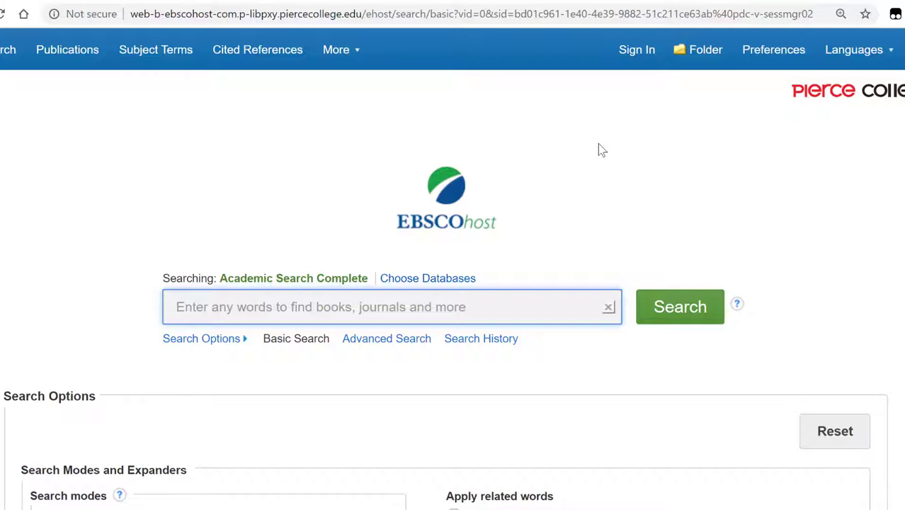
Paste the query "trail of tears" indian removal act 1830 and run the search
{"action": "type", "text": "\"trail of tears\" indian removal act 1830"}
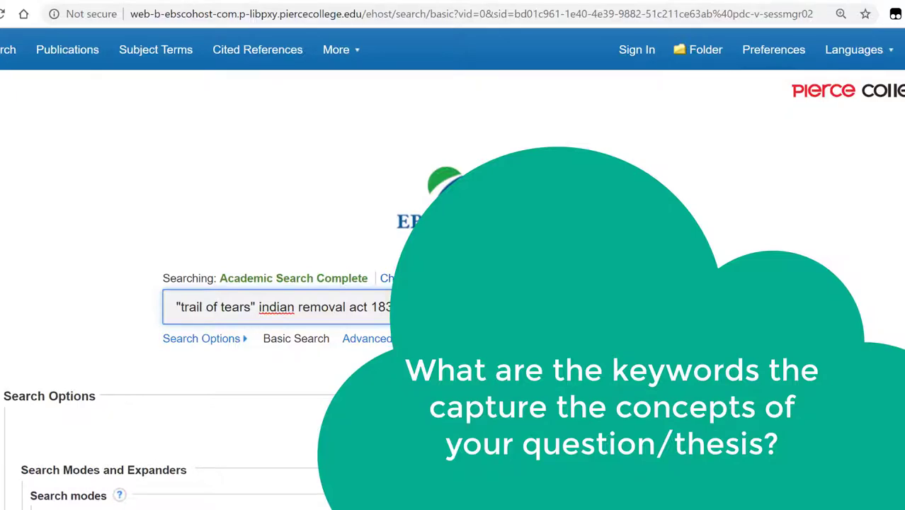
{"action": "left_click", "coordinate": [255, 308]}
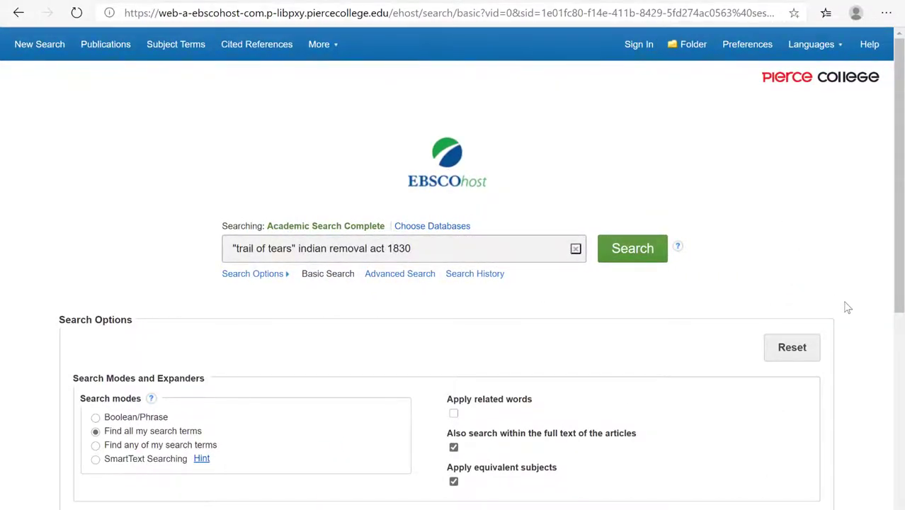
{"action": "scroll", "coordinate": [847, 307], "scroll_direction": "down", "scroll_amount": 6}
{"action": "scroll", "coordinate": [847, 307], "scroll_direction": "up", "scroll_amount": 6}
{"action": "left_click", "coordinate": [540, 246]}
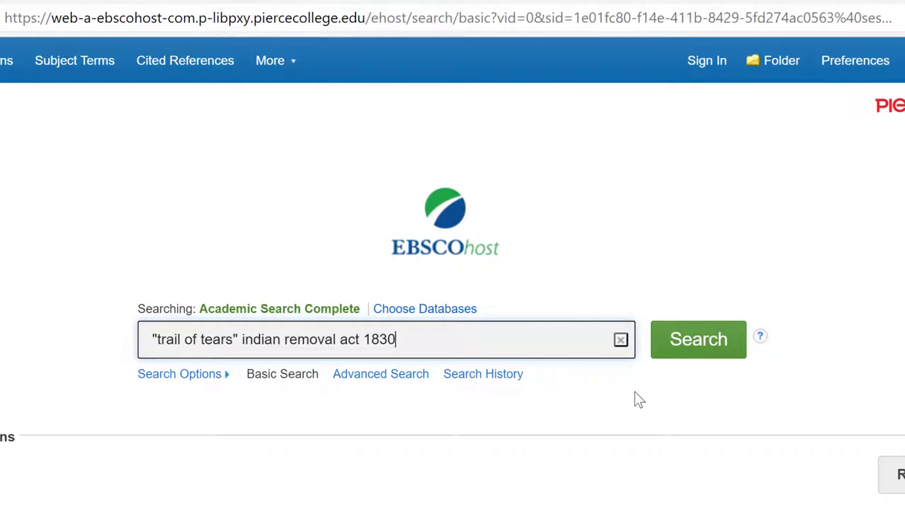
{"action": "left_click", "coordinate": [701, 352]}
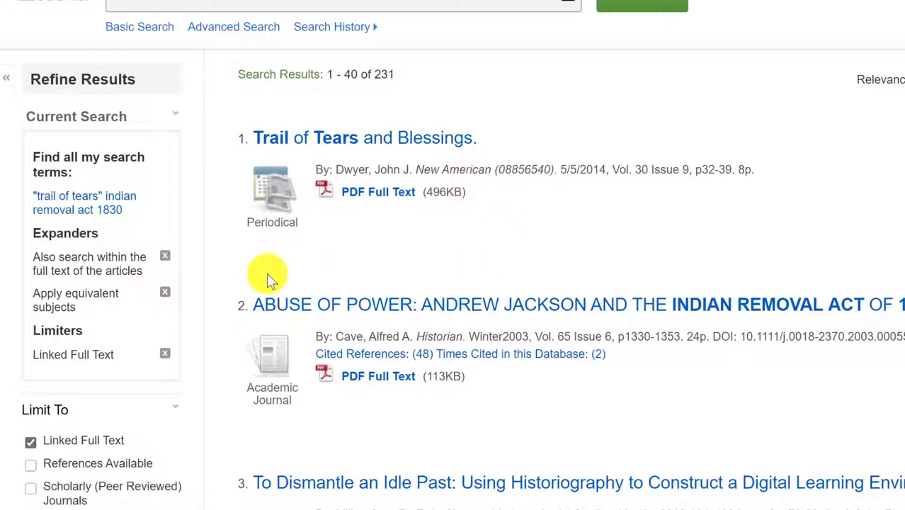
Scroll through the first few of the 231 results and the Refine Results sidebar
{"action": "scroll", "coordinate": [221, 402], "scroll_direction": "down", "scroll_amount": 2}
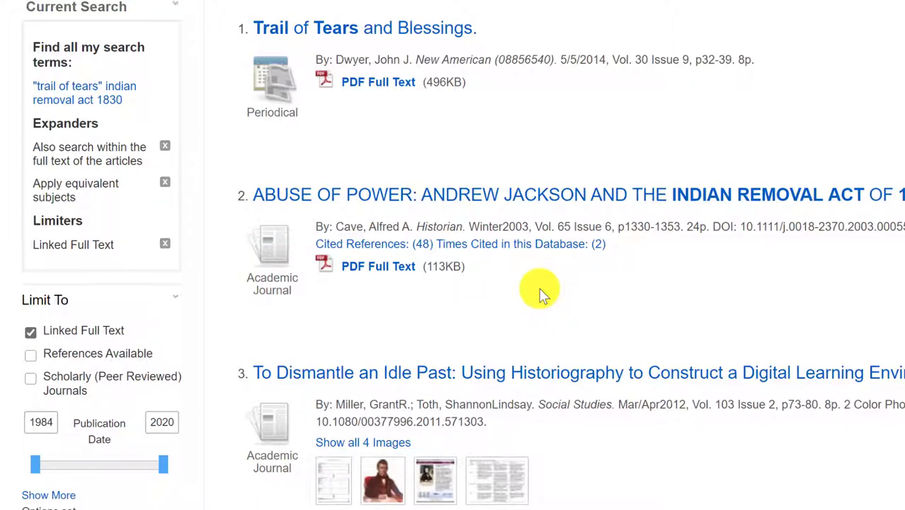
{"action": "scroll", "coordinate": [236, 308], "scroll_direction": "down", "scroll_amount": 2}
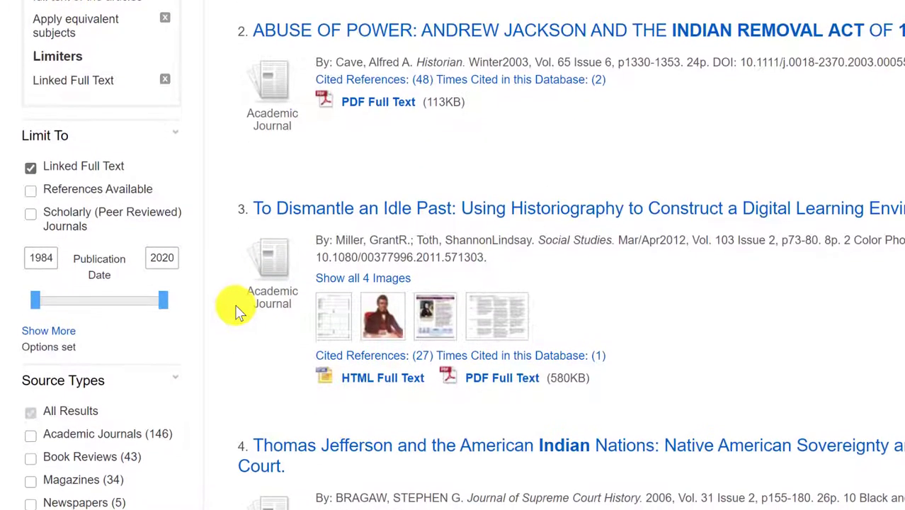
{"action": "scroll", "coordinate": [234, 304], "scroll_direction": "down", "scroll_amount": 2}
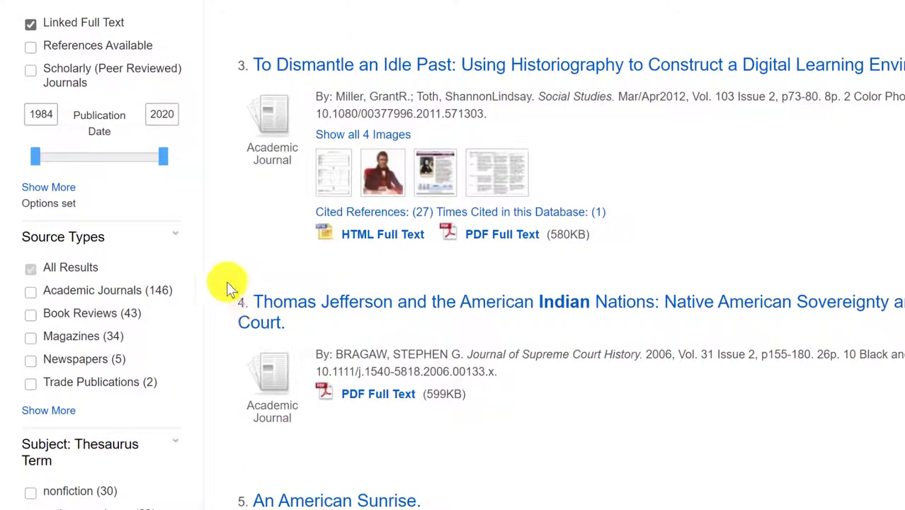
{"action": "scroll", "coordinate": [218, 249], "scroll_direction": "down", "scroll_amount": 1}
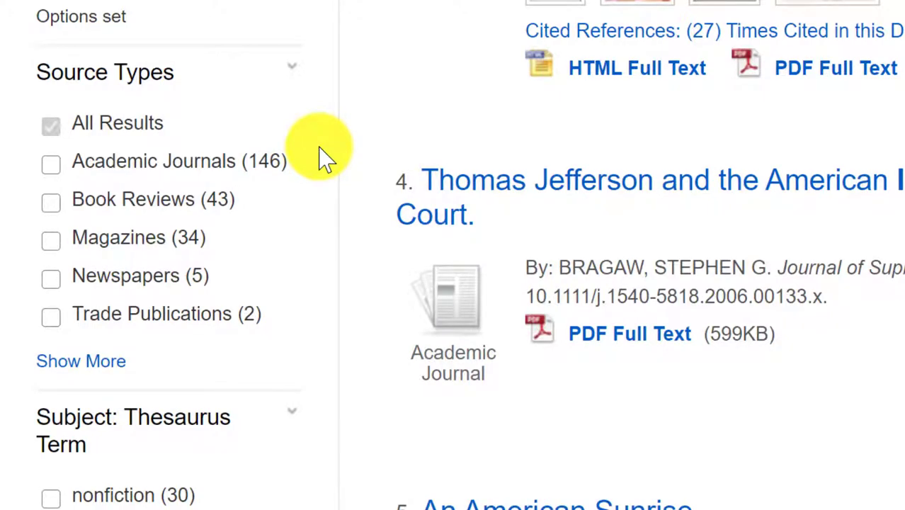
{"action": "scroll", "coordinate": [319, 150], "scroll_direction": "up", "scroll_amount": 1}
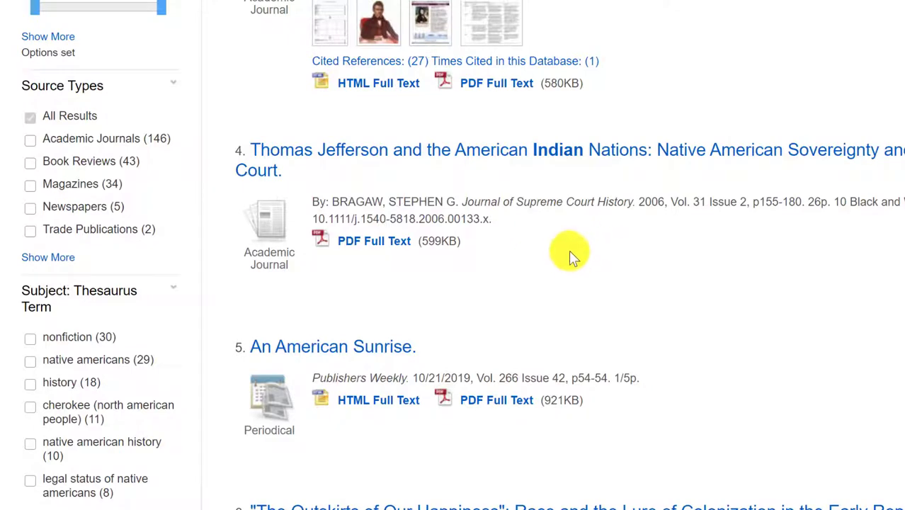
{"action": "scroll", "coordinate": [570, 254], "scroll_direction": "down", "scroll_amount": 1}
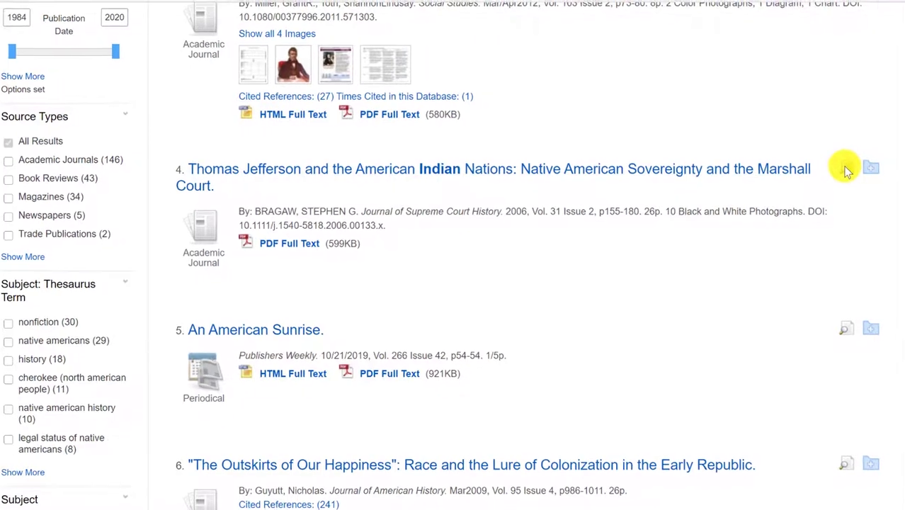
Preview result 4, then open its record, 'Thomas Jefferson and the American Indian Nations'
{"action": "mouse_move", "coordinate": [813, 175]}
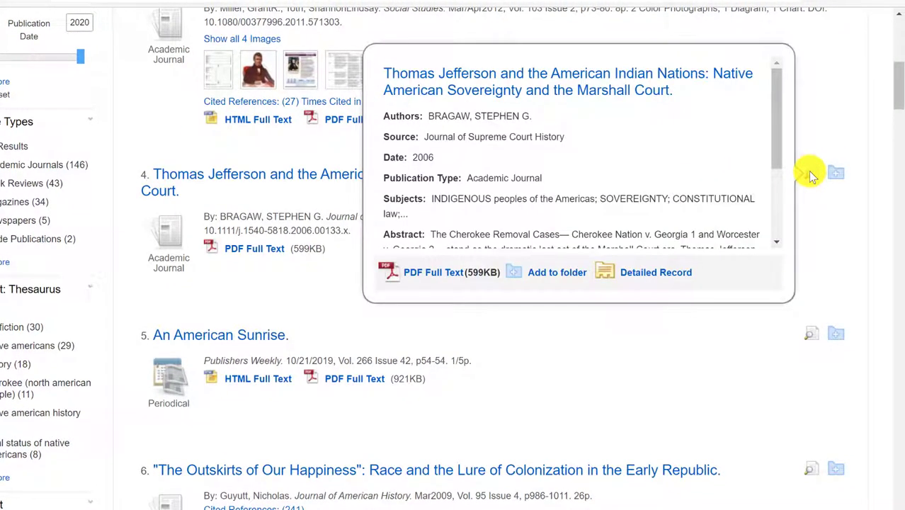
{"action": "left_click_drag", "start_coordinate": [777, 153], "coordinate": [744, 170]}
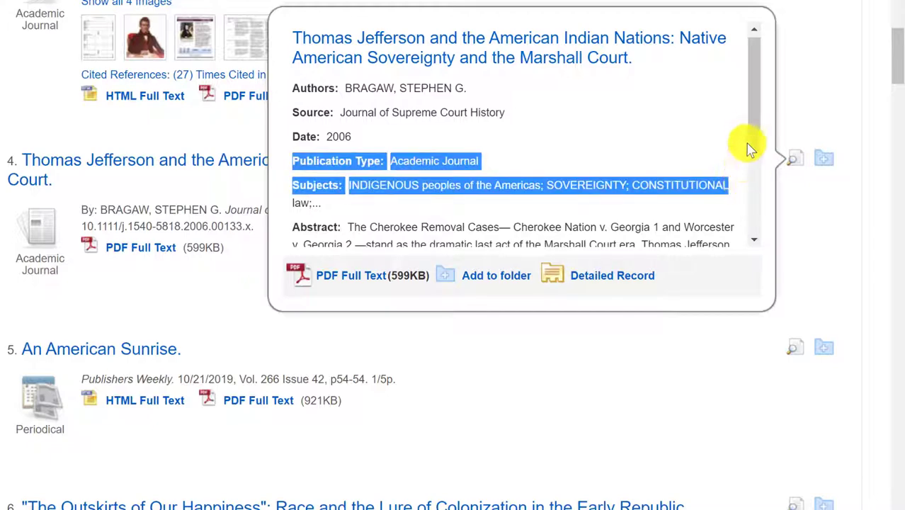
{"action": "left_click_drag", "start_coordinate": [748, 125], "coordinate": [749, 205]}
{"action": "left_click", "coordinate": [701, 175]}
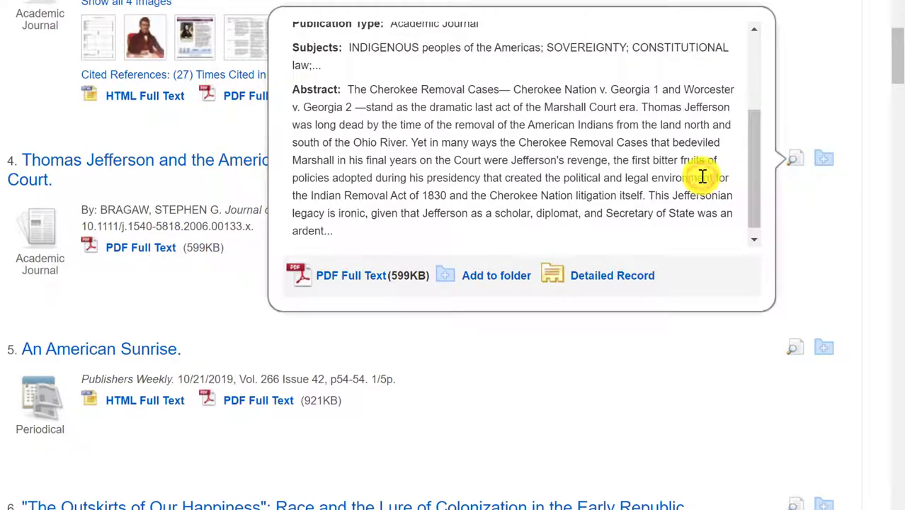
{"action": "left_click_drag", "start_coordinate": [753, 184], "coordinate": [753, 114]}
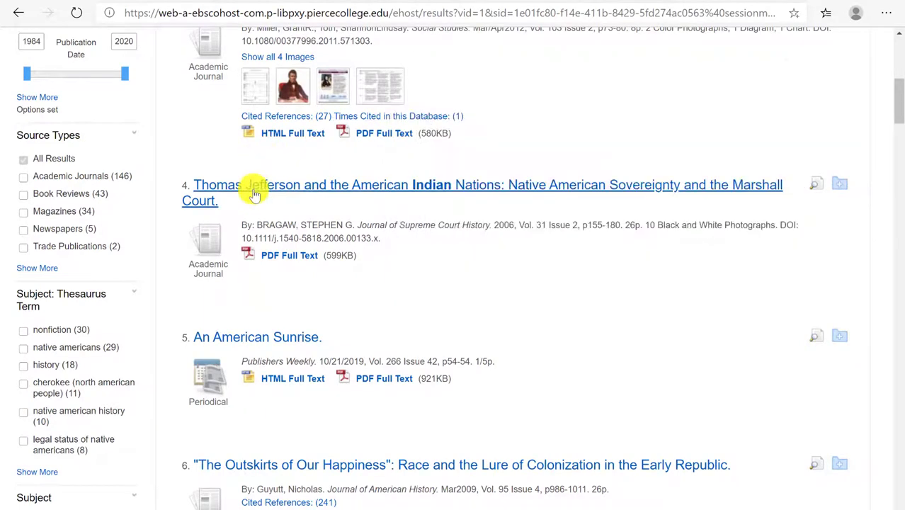
{"action": "left_click", "coordinate": [253, 192]}
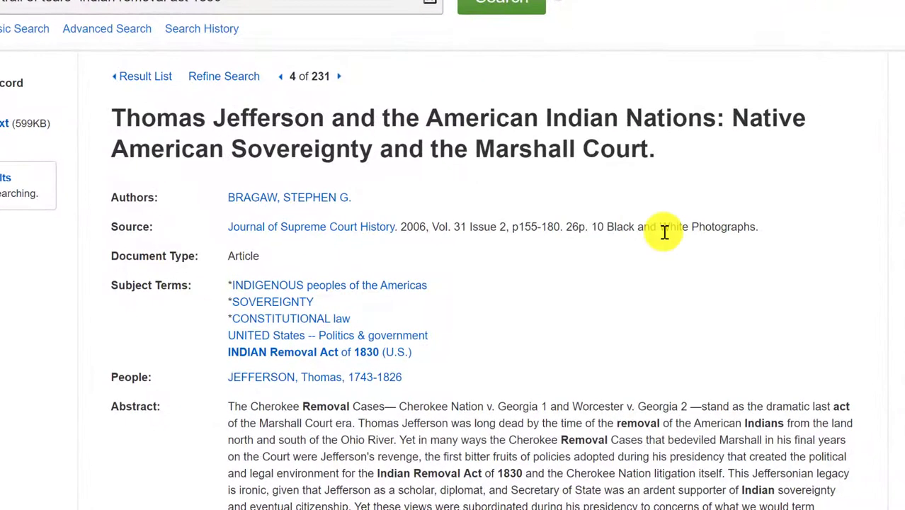
{"action": "scroll", "coordinate": [602, 280], "scroll_direction": "down", "scroll_amount": 3}
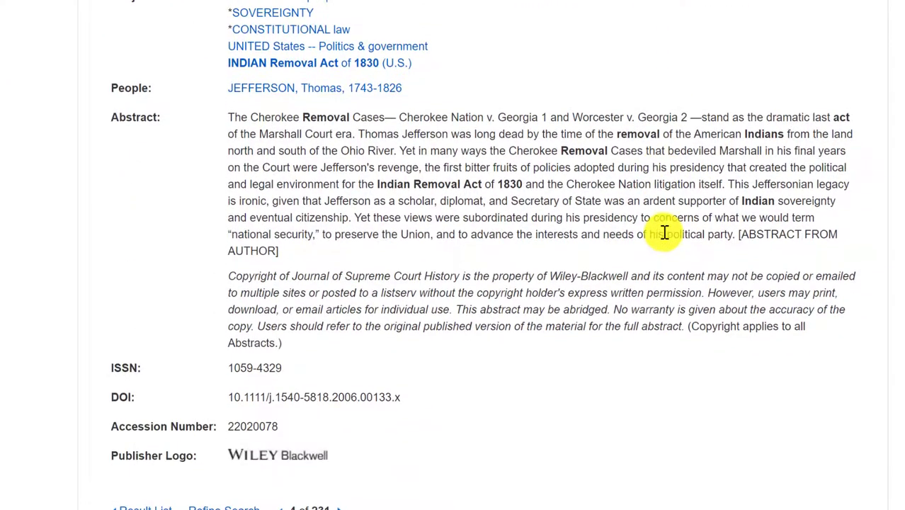
{"action": "scroll", "coordinate": [664, 231], "scroll_direction": "up", "scroll_amount": 2}
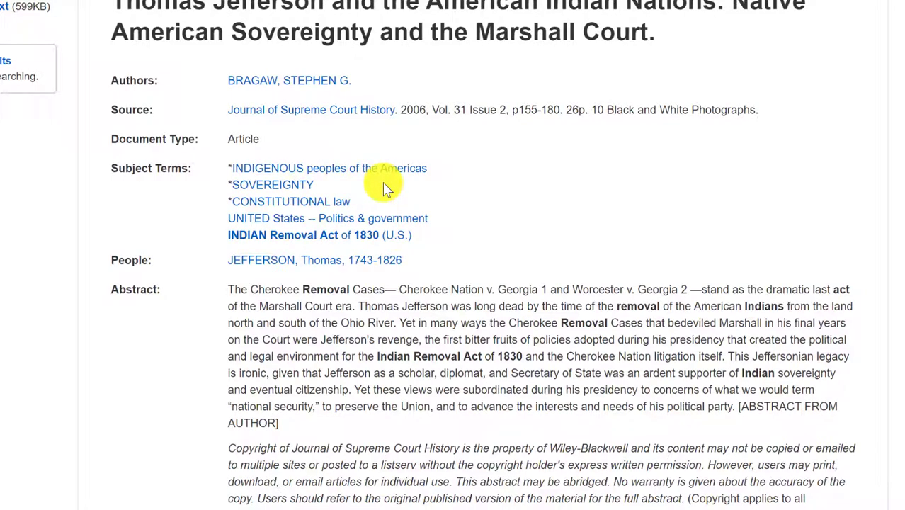
{"action": "scroll", "coordinate": [511, 232], "scroll_direction": "down", "scroll_amount": 1}
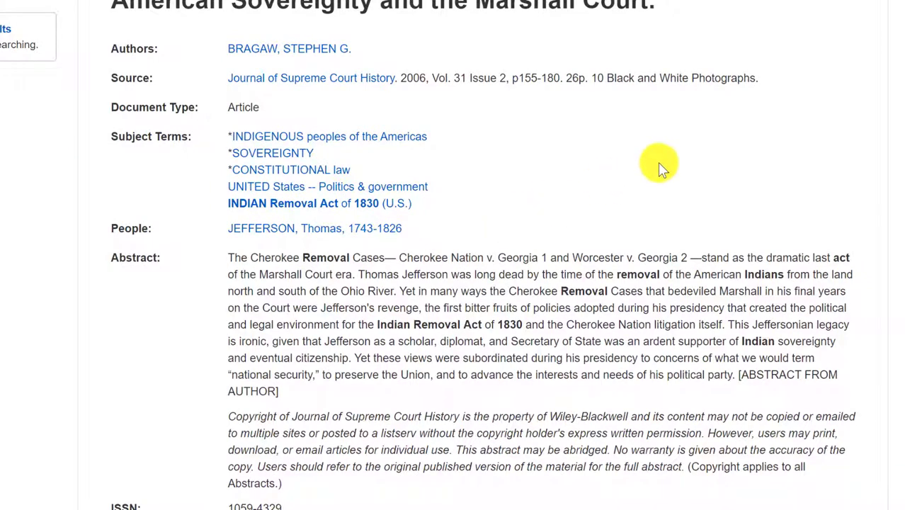
{"action": "scroll", "coordinate": [658, 163], "scroll_direction": "up", "scroll_amount": 1}
{"action": "scroll", "coordinate": [663, 165], "scroll_direction": "up", "scroll_amount": 2}
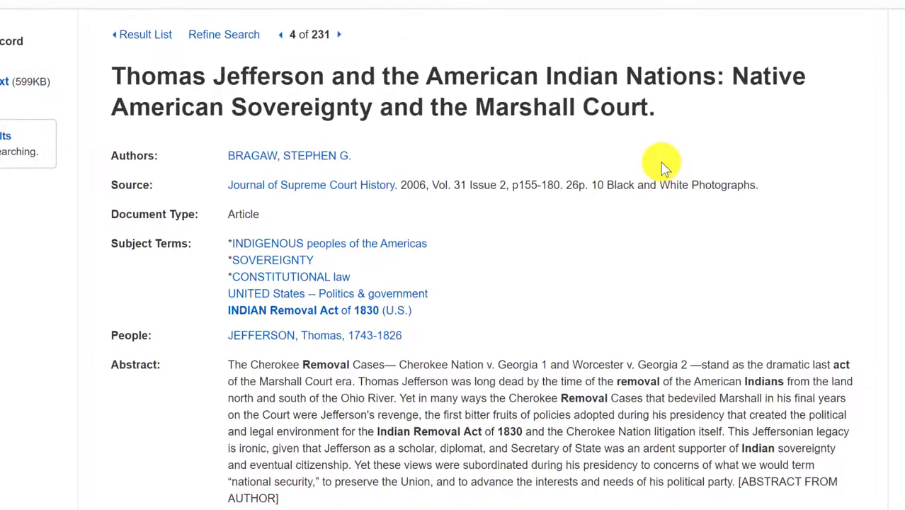
{"action": "scroll", "coordinate": [663, 164], "scroll_direction": "down", "scroll_amount": 2}
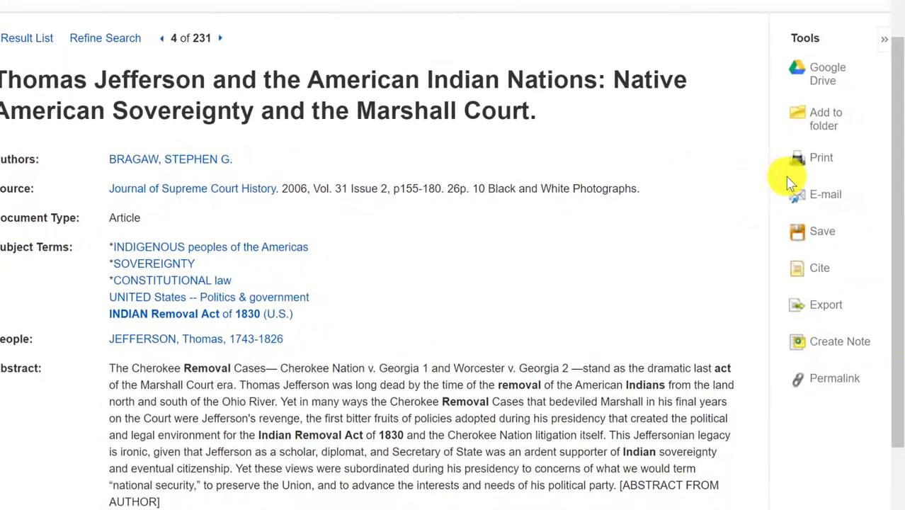
Open the article's e-mail form, keep MLA citation format, then cancel without sending
{"action": "left_click", "coordinate": [843, 202]}
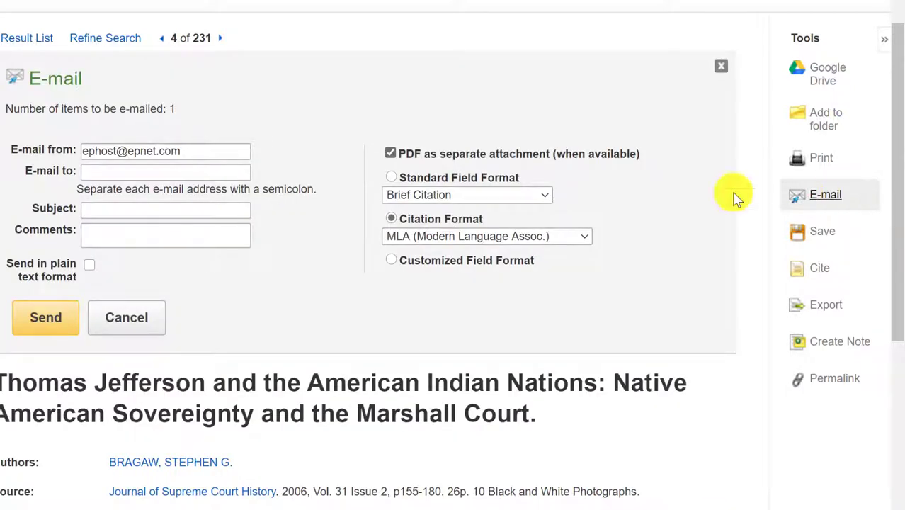
{"action": "left_click", "coordinate": [581, 239]}
{"action": "left_click", "coordinate": [582, 239]}
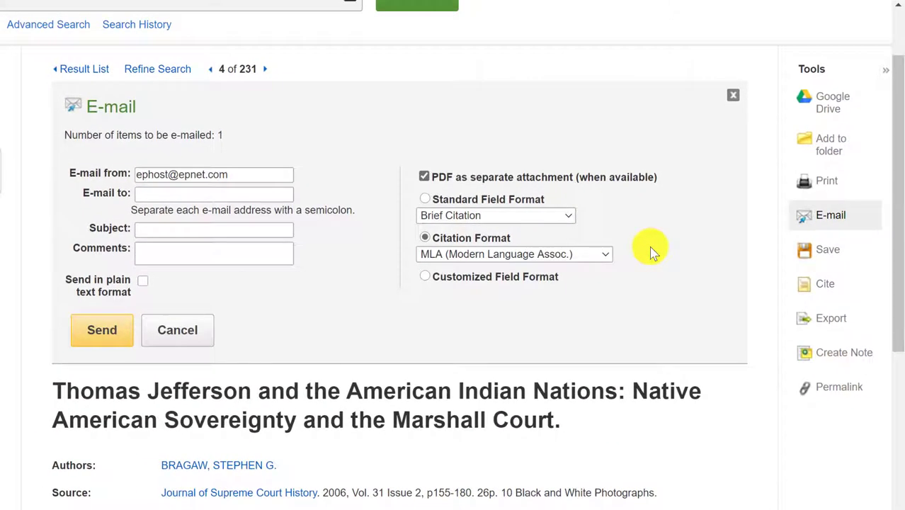
{"action": "left_click", "coordinate": [606, 255]}
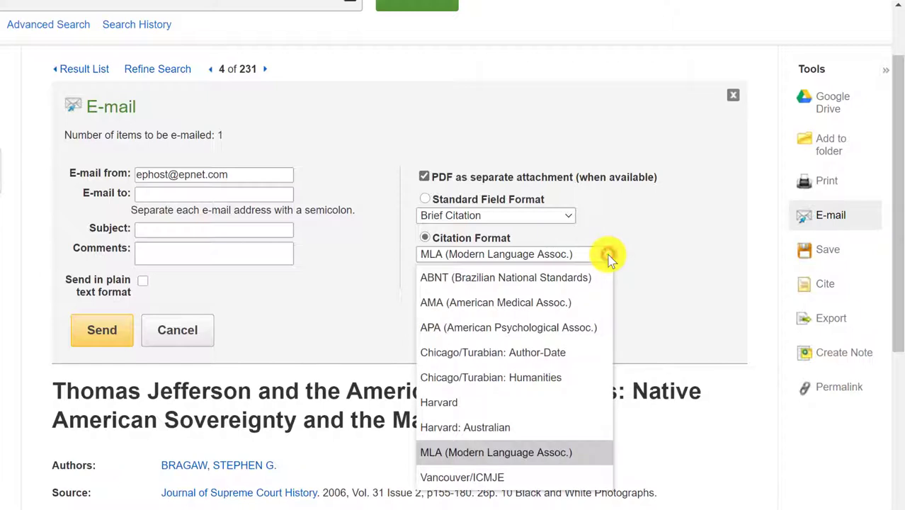
{"action": "left_click", "coordinate": [627, 255]}
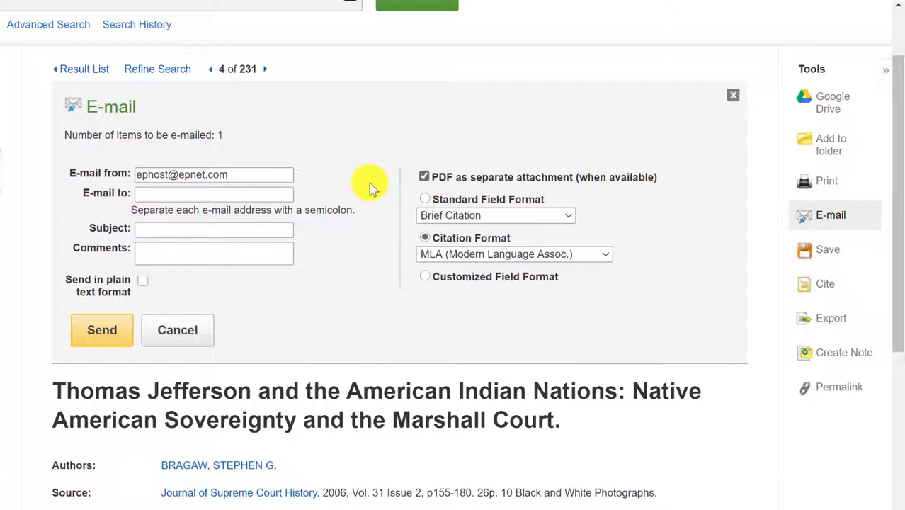
{"action": "left_click", "coordinate": [222, 193]}
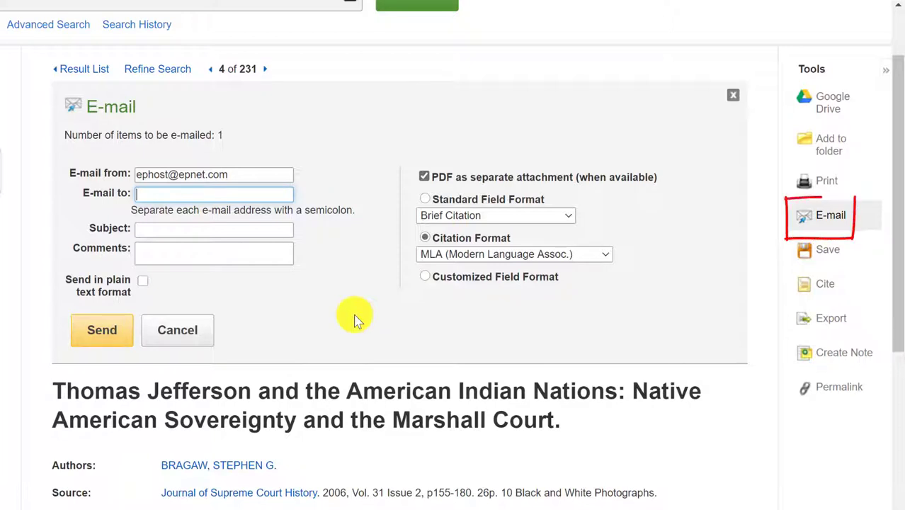
{"action": "left_click", "coordinate": [195, 346]}
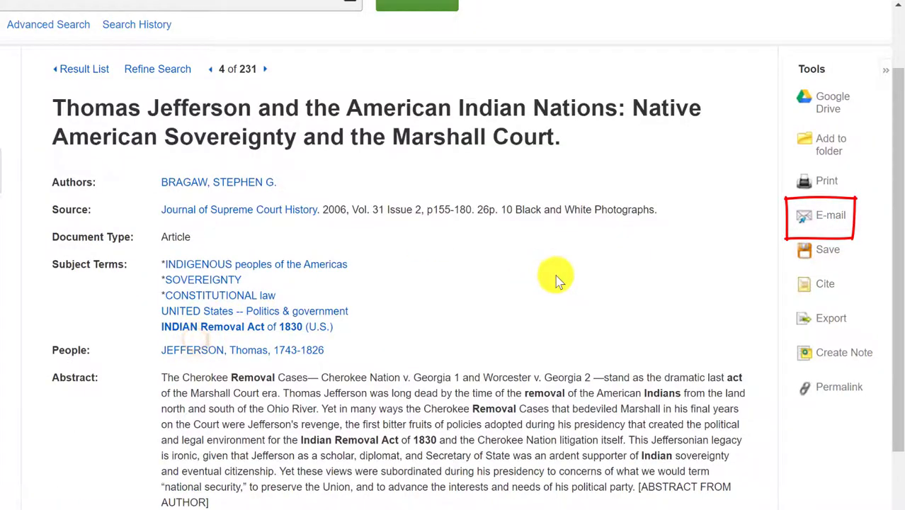
{"action": "scroll", "coordinate": [558, 279], "scroll_direction": "down", "scroll_amount": 1}
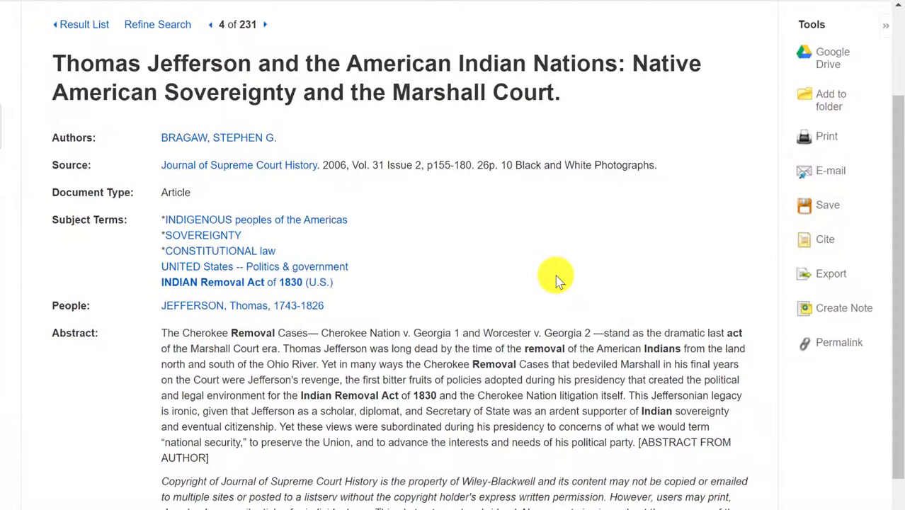
Show the article's ready-made citations and select the MLA citation text
{"action": "left_click", "coordinate": [833, 248]}
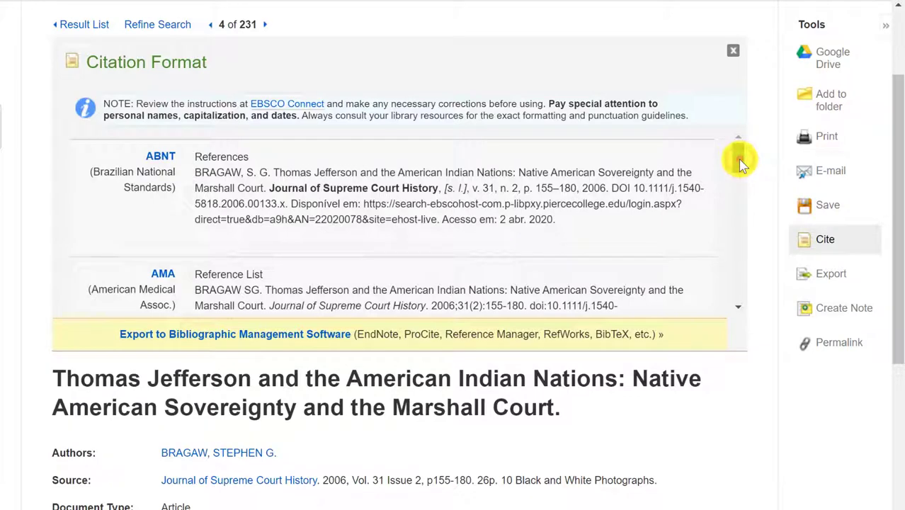
{"action": "scroll", "coordinate": [739, 170], "scroll_direction": "down", "scroll_amount": 1}
{"action": "scroll", "coordinate": [739, 173], "scroll_direction": "down", "scroll_amount": 2}
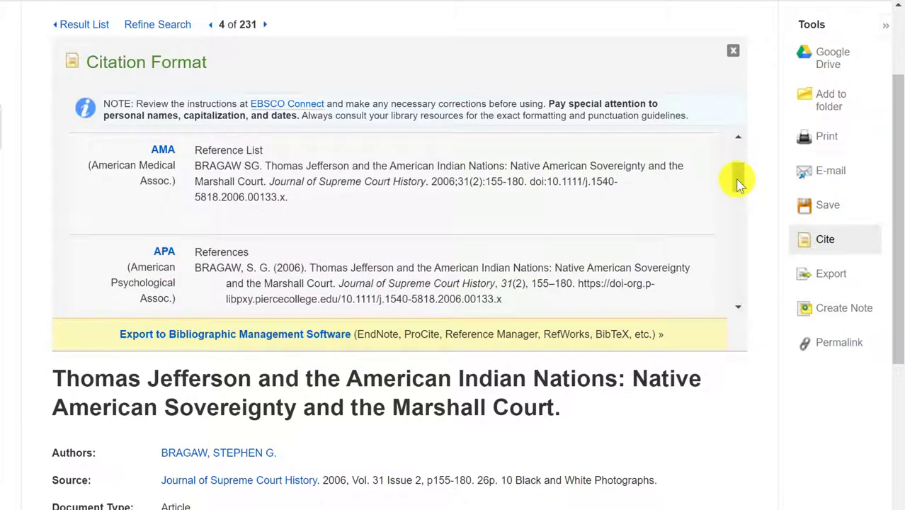
{"action": "scroll", "coordinate": [739, 186], "scroll_direction": "down", "scroll_amount": 1}
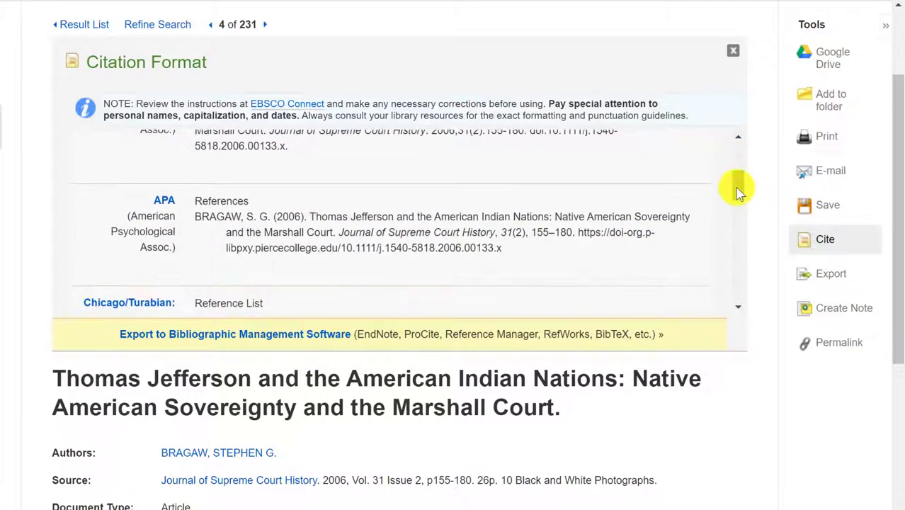
{"action": "scroll", "coordinate": [739, 198], "scroll_direction": "down", "scroll_amount": 4}
{"action": "scroll", "coordinate": [739, 228], "scroll_direction": "down", "scroll_amount": 4}
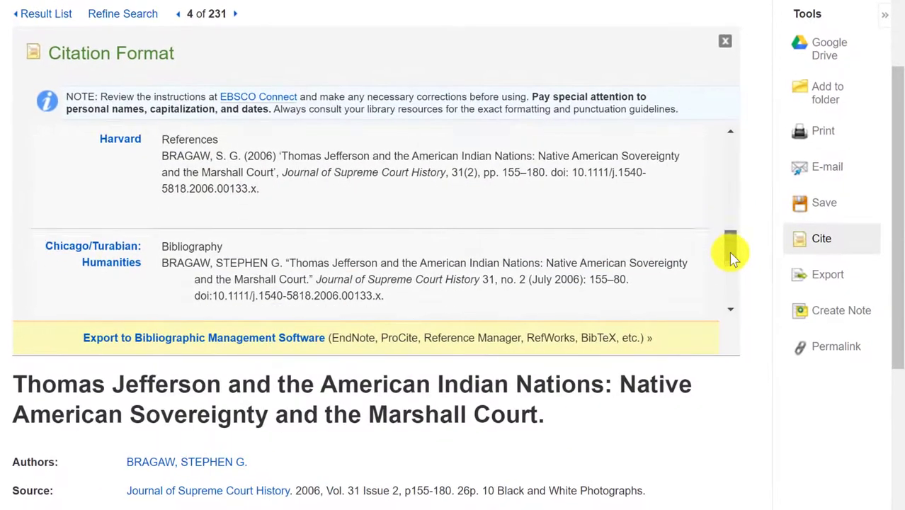
{"action": "scroll", "coordinate": [732, 259], "scroll_direction": "down", "scroll_amount": 3}
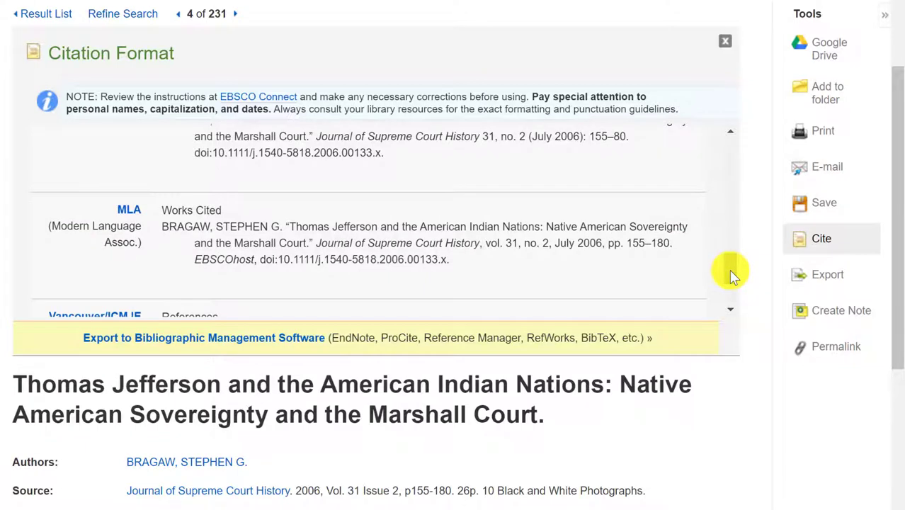
{"action": "left_click_drag", "start_coordinate": [467, 266], "coordinate": [178, 228]}
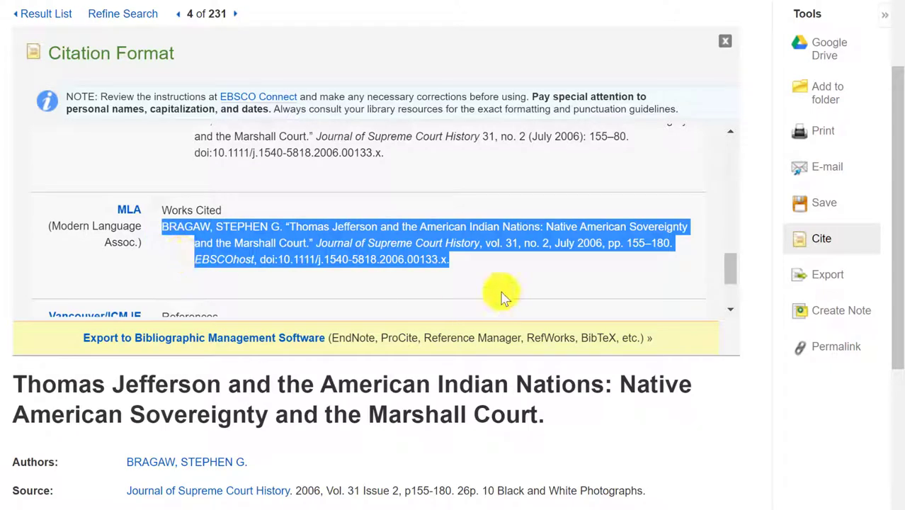
{"action": "left_click", "coordinate": [497, 271]}
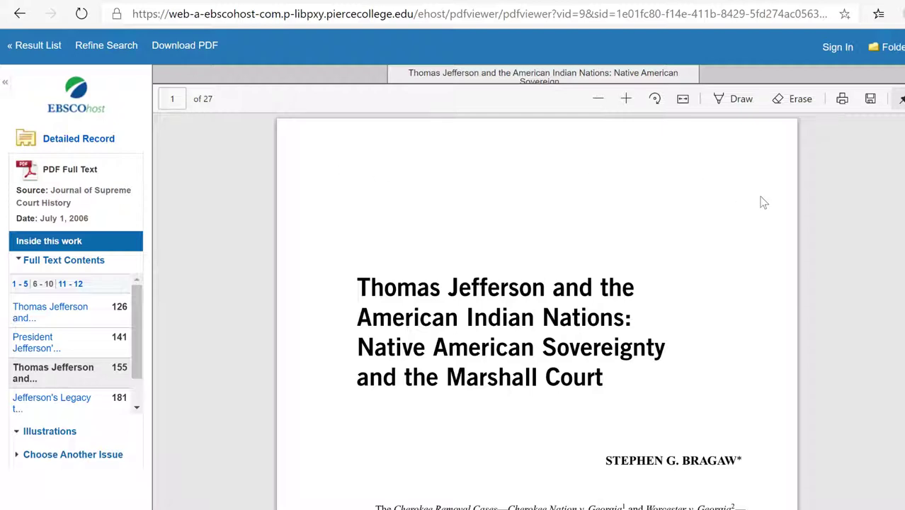
Read the PDF from its title page down to page 11 of 27 (journal page 165)
{"action": "scroll", "coordinate": [764, 204], "scroll_direction": "down", "scroll_amount": 1}
{"action": "scroll", "coordinate": [764, 204], "scroll_direction": "down", "scroll_amount": 1}
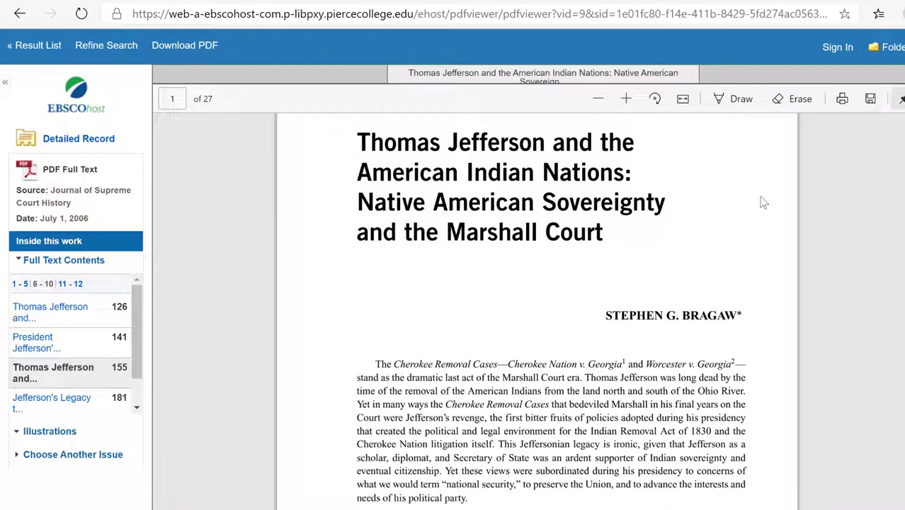
{"action": "scroll", "coordinate": [764, 202], "scroll_direction": "down", "scroll_amount": 5}
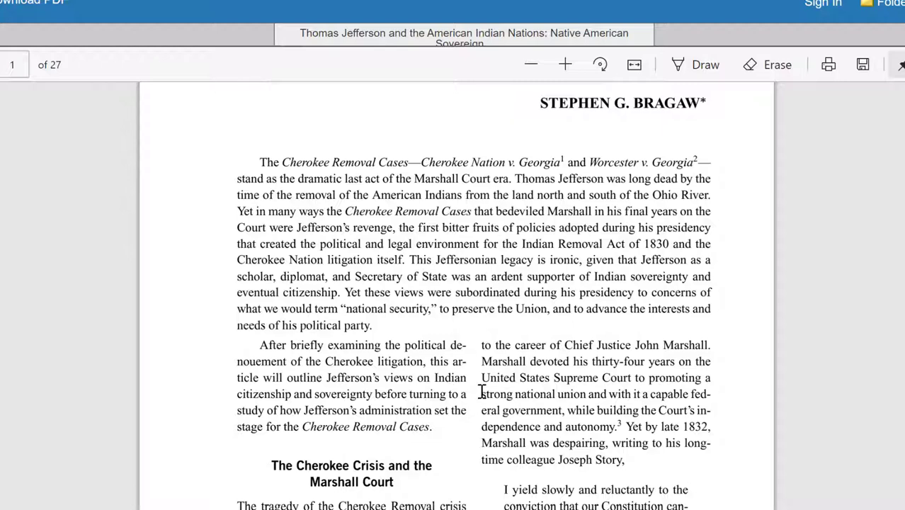
{"action": "scroll", "coordinate": [482, 392], "scroll_direction": "down", "scroll_amount": 3}
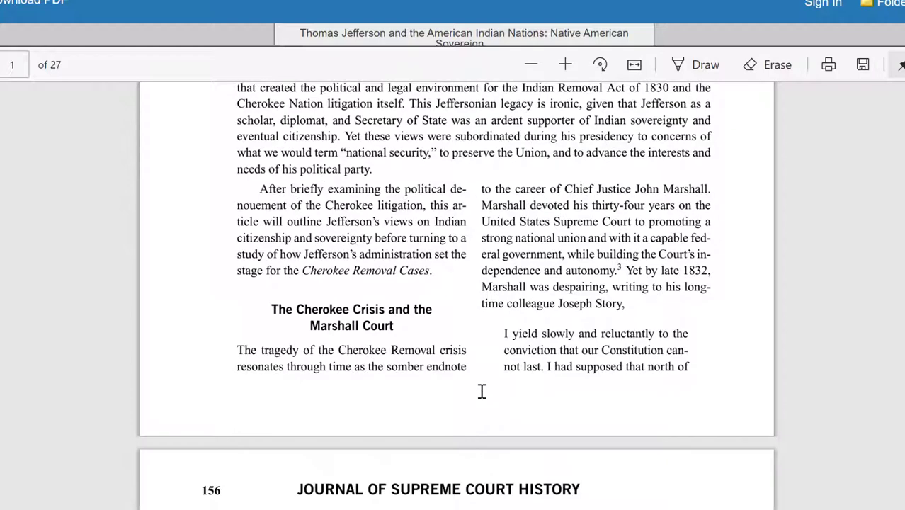
{"action": "scroll", "coordinate": [482, 392], "scroll_direction": "down", "scroll_amount": 2}
{"action": "scroll", "coordinate": [482, 391], "scroll_direction": "down", "scroll_amount": 3}
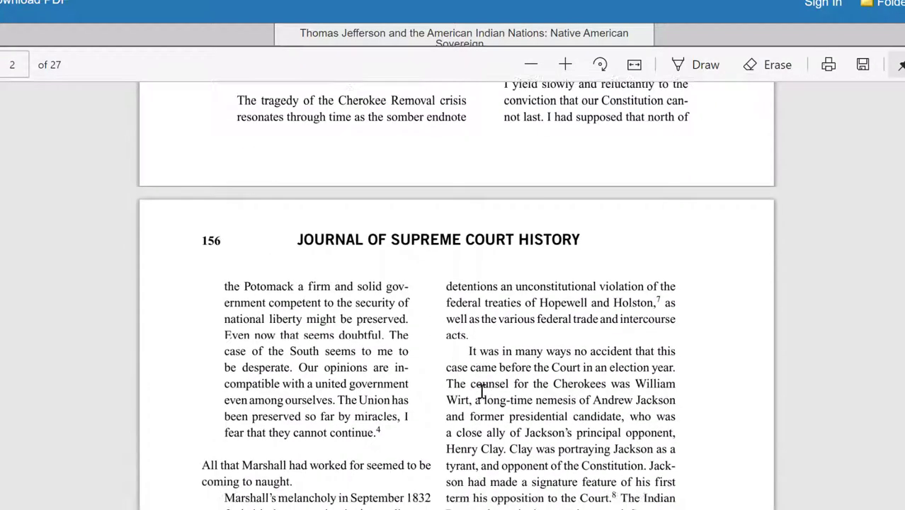
{"action": "scroll", "coordinate": [482, 392], "scroll_direction": "down", "scroll_amount": 7}
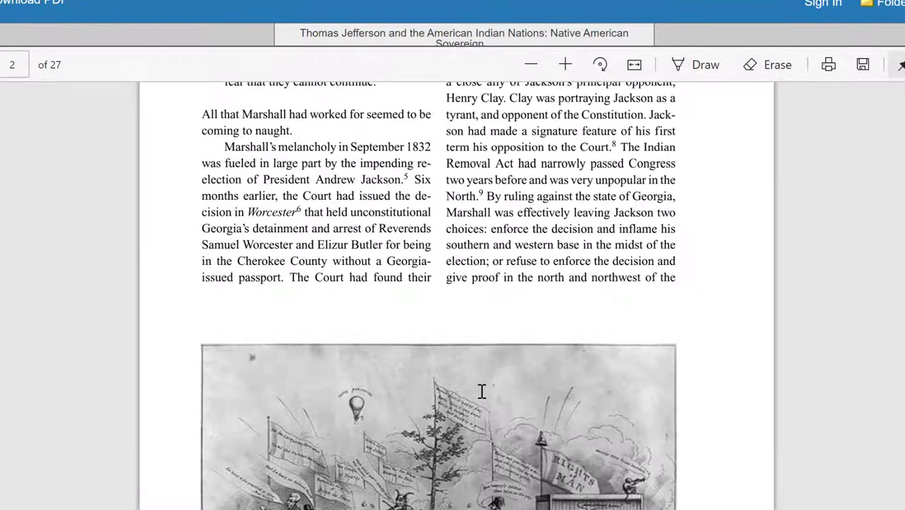
{"action": "scroll", "coordinate": [482, 391], "scroll_direction": "down", "scroll_amount": 4}
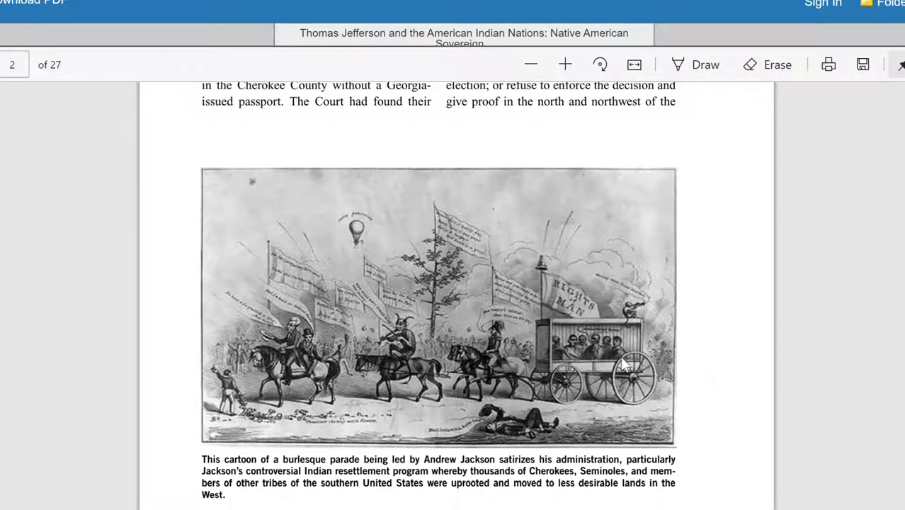
{"action": "scroll", "coordinate": [615, 356], "scroll_direction": "down", "scroll_amount": 10}
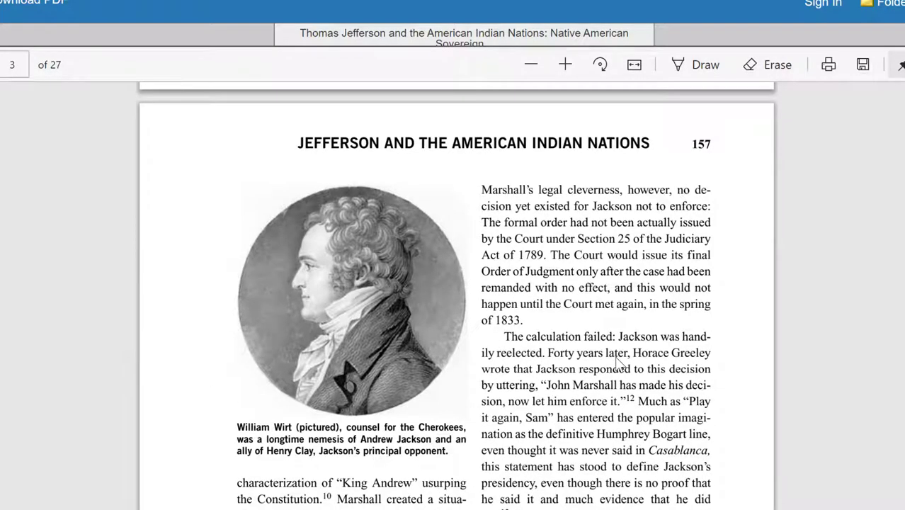
{"action": "scroll", "coordinate": [618, 363], "scroll_direction": "down", "scroll_amount": 1}
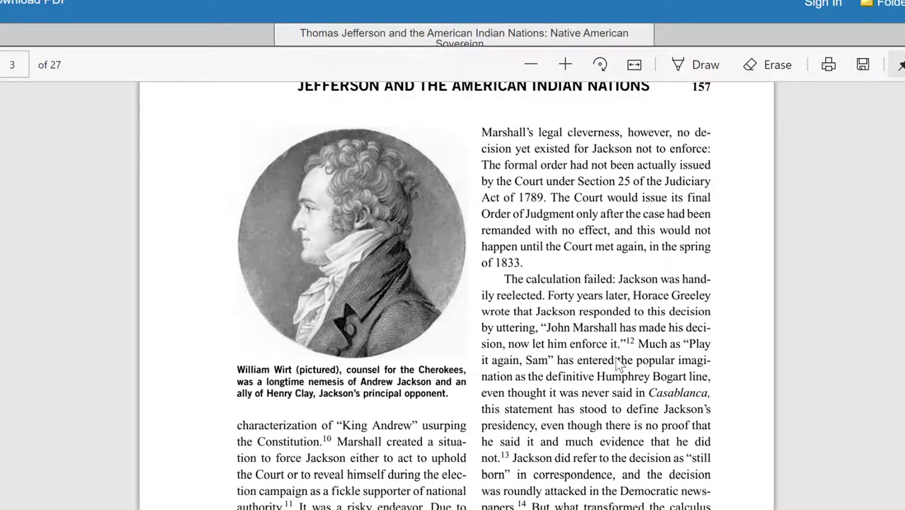
{"action": "scroll", "coordinate": [617, 363], "scroll_direction": "down", "scroll_amount": 3}
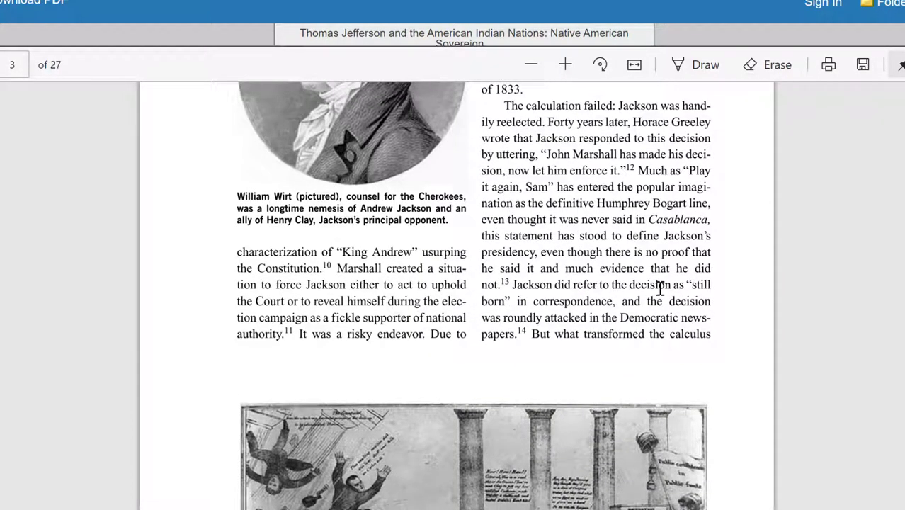
{"action": "scroll", "coordinate": [660, 289], "scroll_direction": "down", "scroll_amount": 3}
{"action": "scroll", "coordinate": [661, 288], "scroll_direction": "down", "scroll_amount": 3}
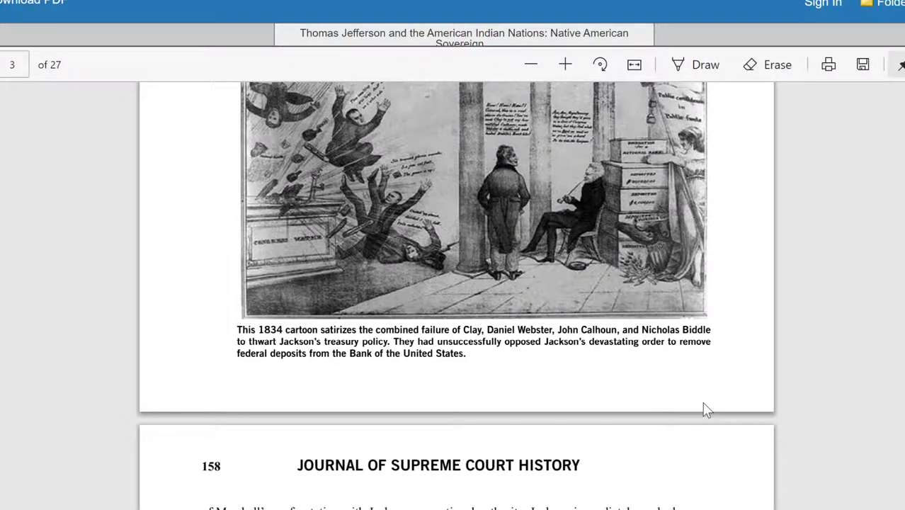
{"action": "scroll", "coordinate": [705, 411], "scroll_direction": "down", "scroll_amount": 3}
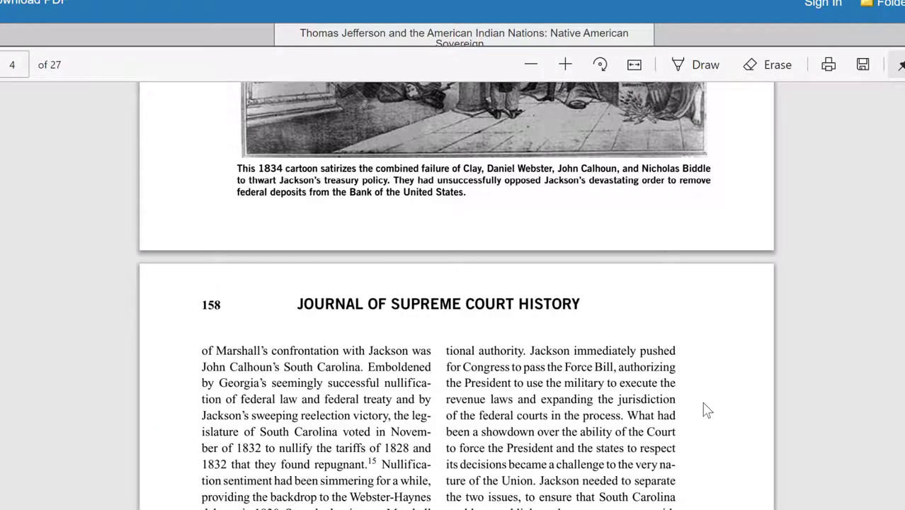
{"action": "scroll", "coordinate": [705, 410], "scroll_direction": "down", "scroll_amount": 5}
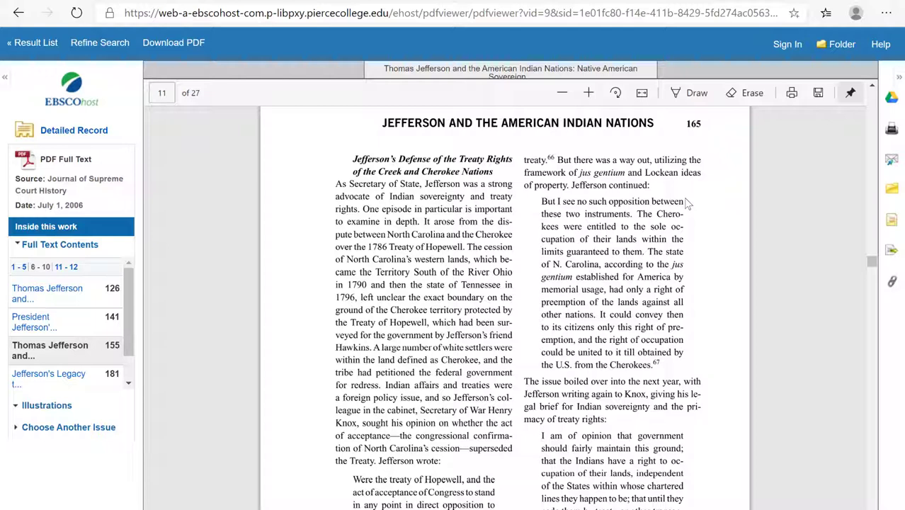
Find 1830 in the PDF, stepping to match 5 of 7 in page 14's Indian Removal Act section
{"action": "key", "text": "ctrl+f"}
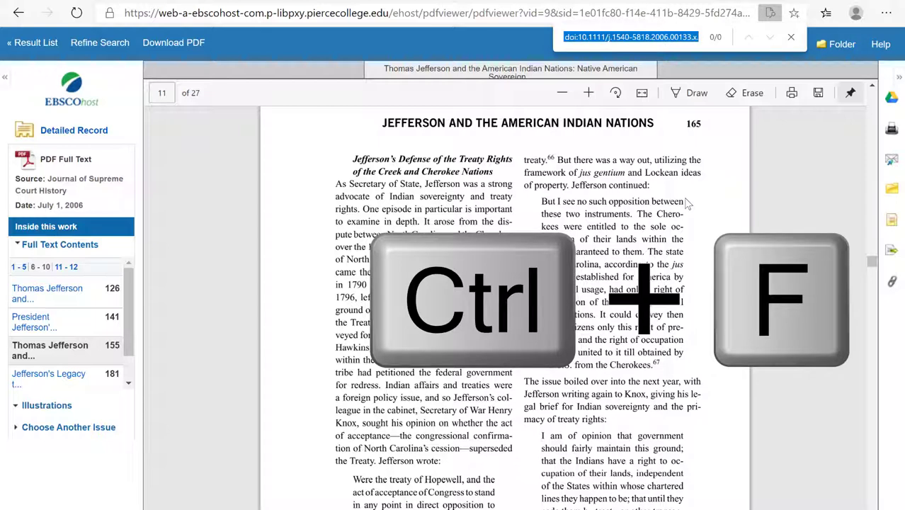
{"action": "type", "text": "1830"}
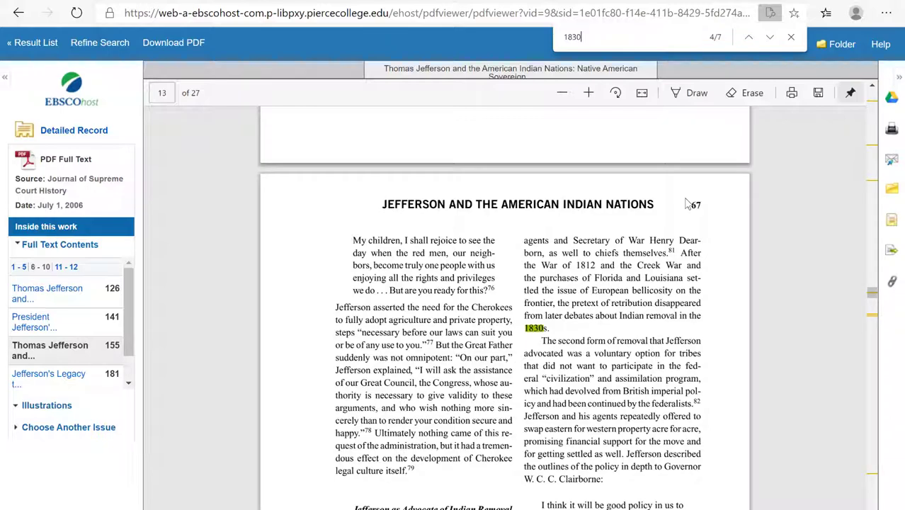
{"action": "key", "text": "Return"}
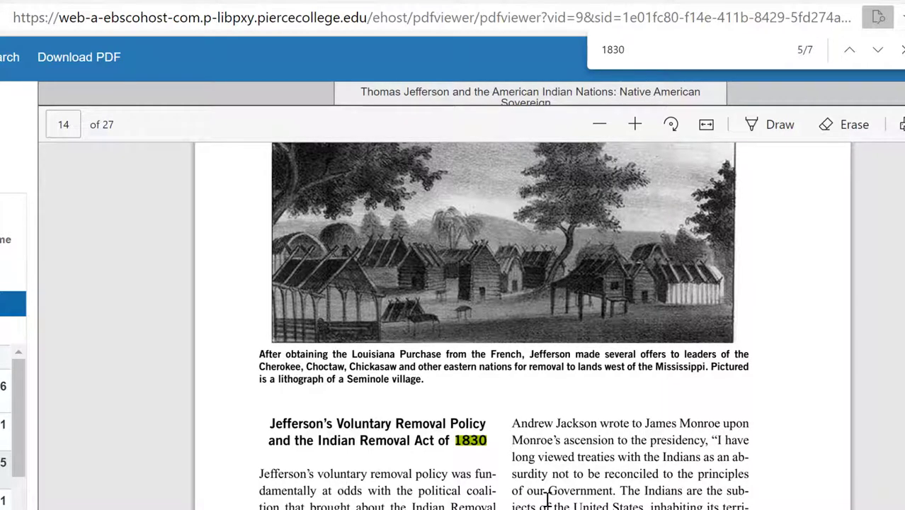
{"action": "scroll", "coordinate": [547, 499], "scroll_direction": "down", "scroll_amount": 3}
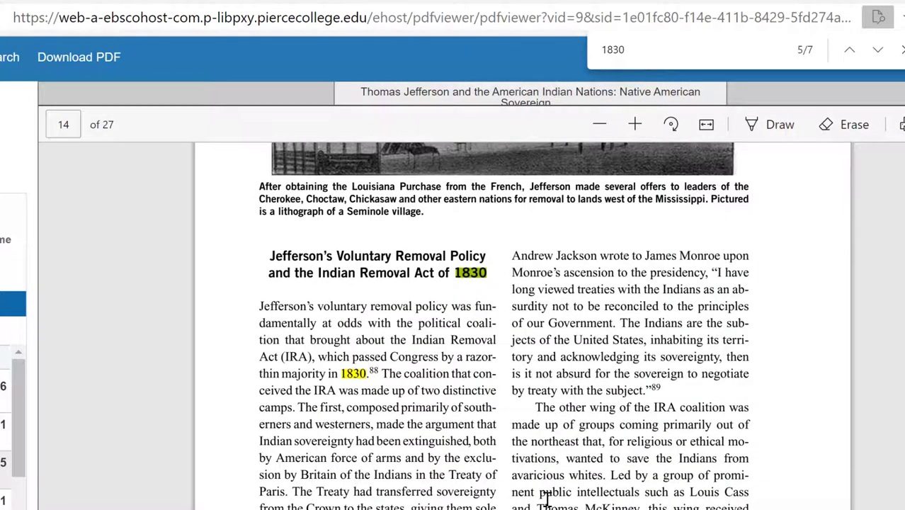
{"action": "key", "text": "Return"}
{"action": "key", "text": "Return"}
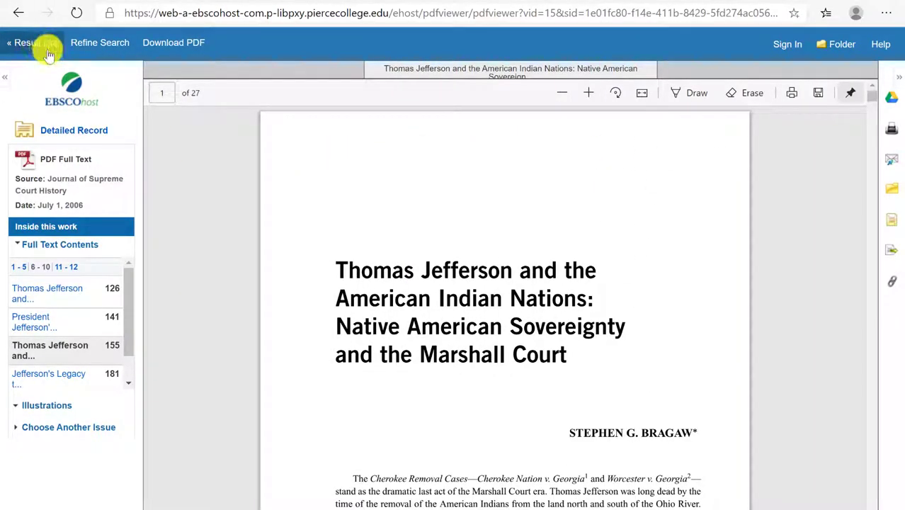
Return to the 231-result list and scroll back to its top
{"action": "left_click", "coordinate": [48, 54]}
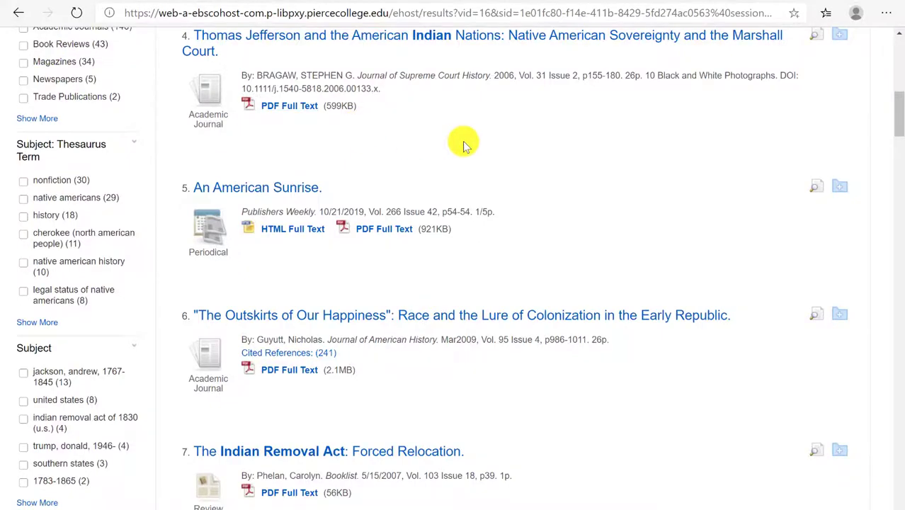
{"action": "scroll", "coordinate": [463, 141], "scroll_direction": "up", "scroll_amount": 10}
{"action": "scroll", "coordinate": [464, 145], "scroll_direction": "up", "scroll_amount": 1}
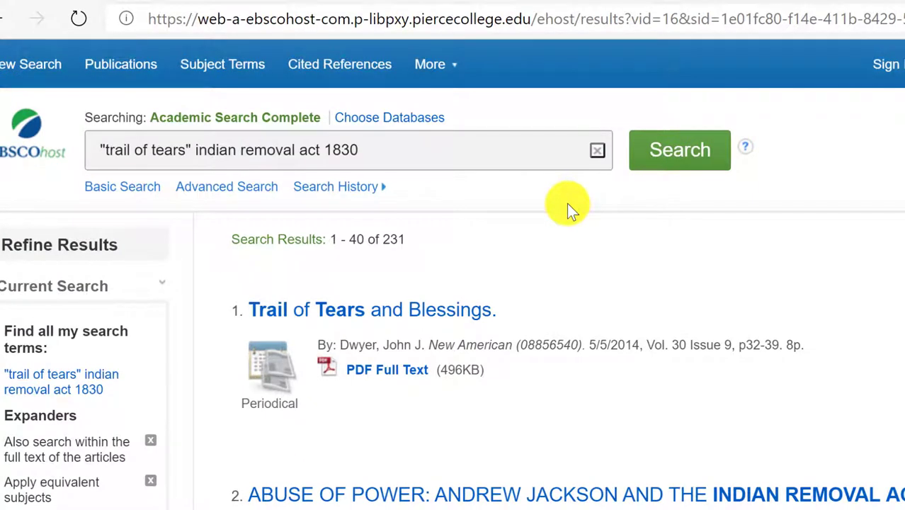
Add America: History and Life, eBook Collection, History Reference Center and History Reference eBook Collection to the searched databases
{"action": "left_click", "coordinate": [404, 118]}
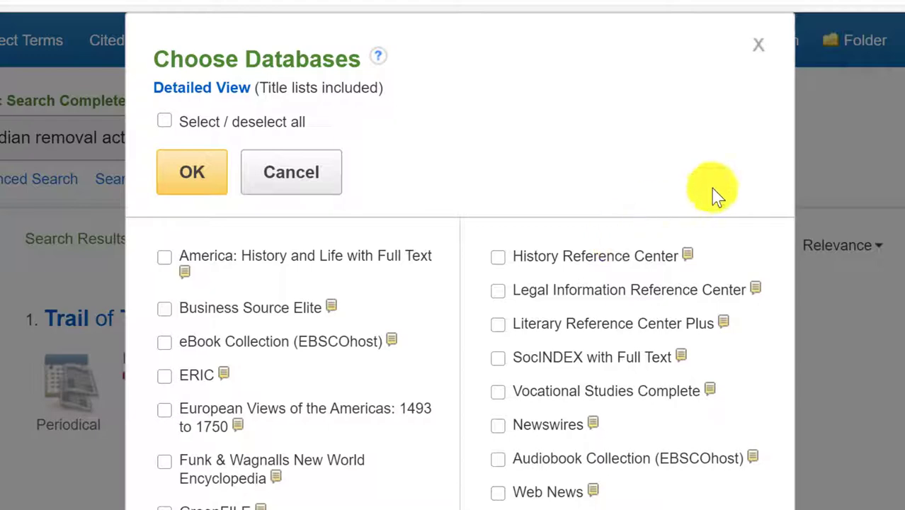
{"action": "scroll", "coordinate": [714, 191], "scroll_direction": "down", "scroll_amount": 2}
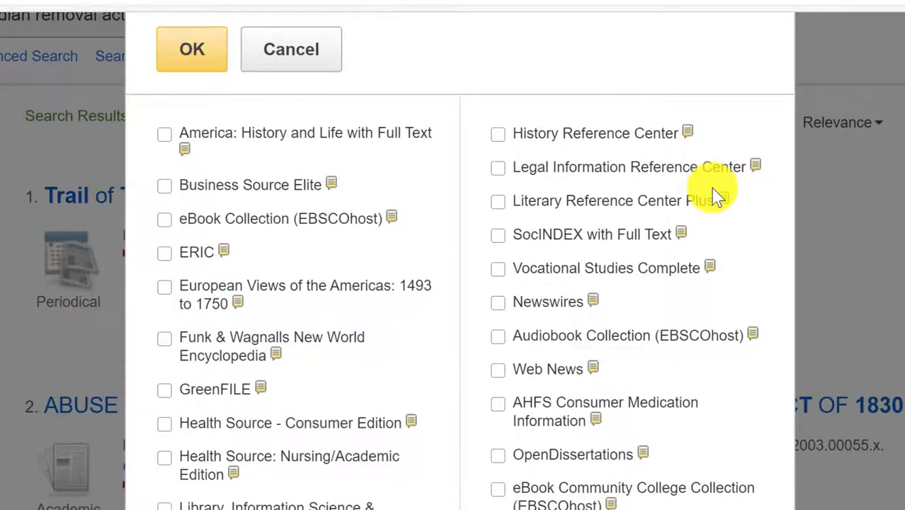
{"action": "scroll", "coordinate": [716, 197], "scroll_direction": "down", "scroll_amount": 1}
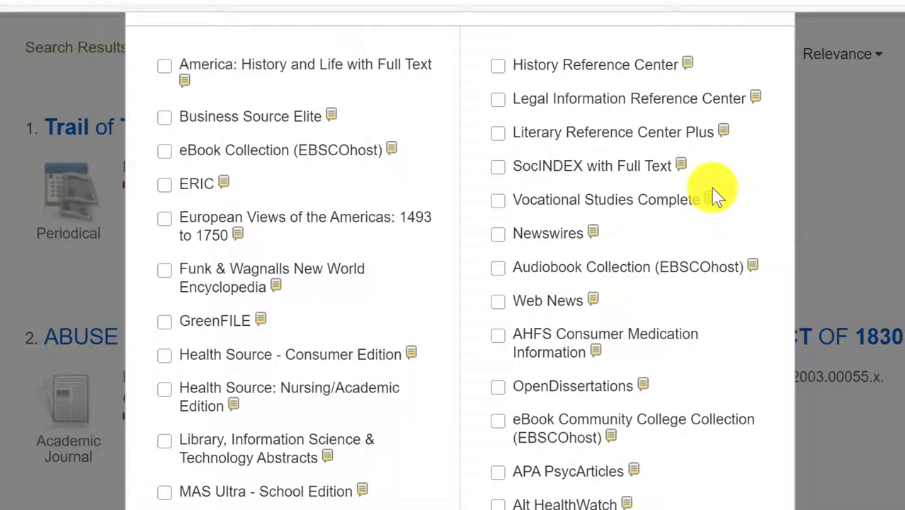
{"action": "left_click", "coordinate": [164, 67]}
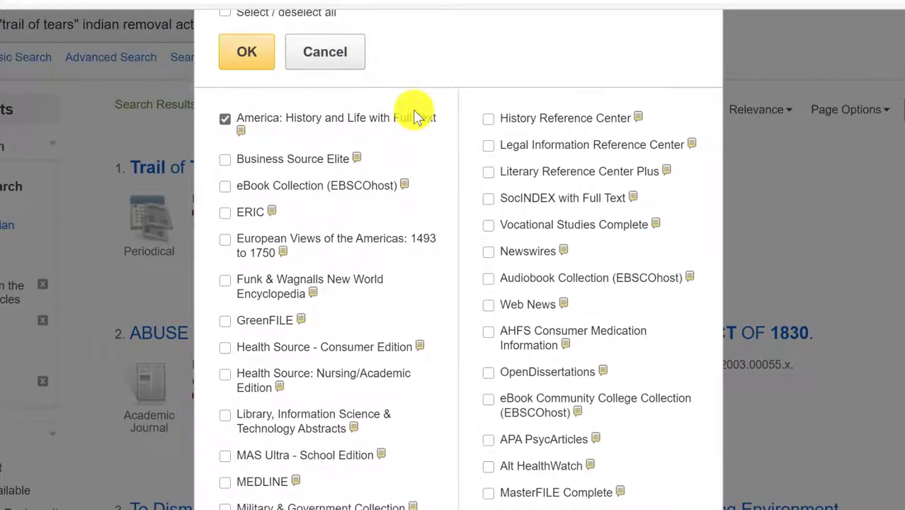
{"action": "left_click", "coordinate": [224, 189]}
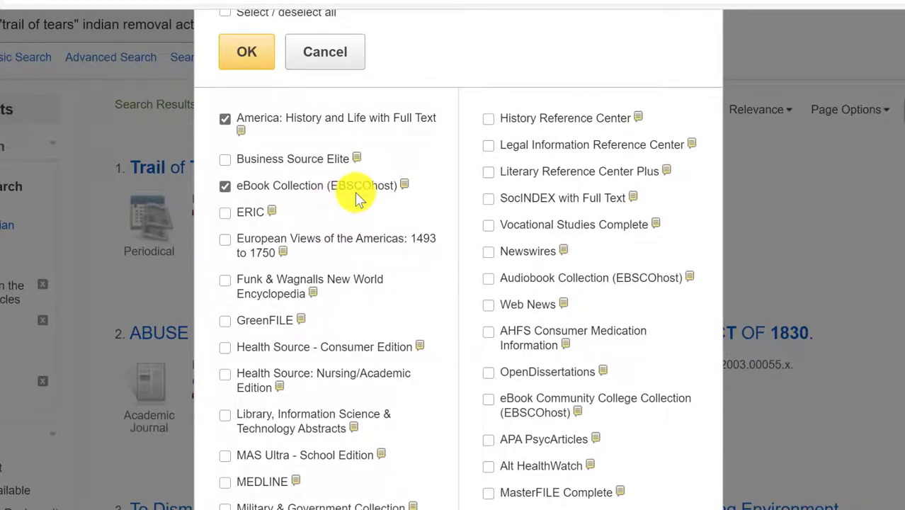
{"action": "scroll", "coordinate": [425, 249], "scroll_direction": "down", "scroll_amount": 2}
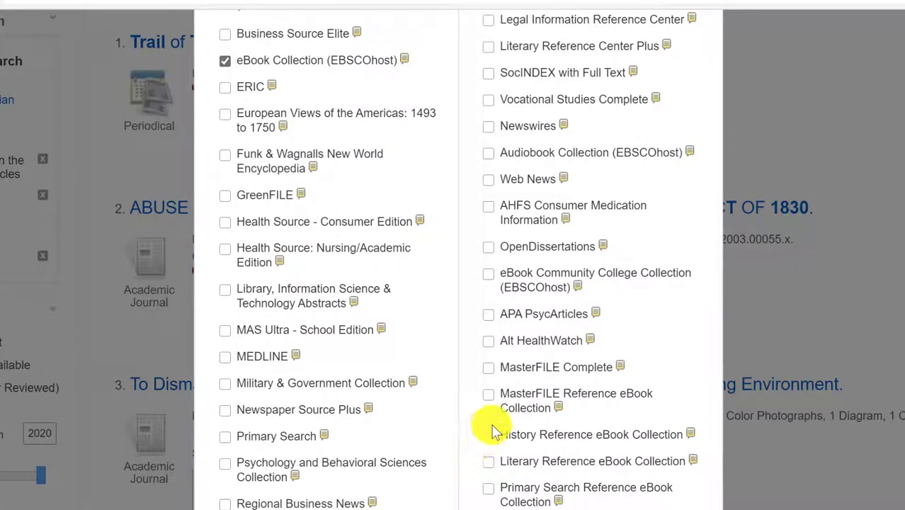
{"action": "left_click", "coordinate": [489, 435]}
{"action": "scroll", "coordinate": [479, 339], "scroll_direction": "up", "scroll_amount": 3}
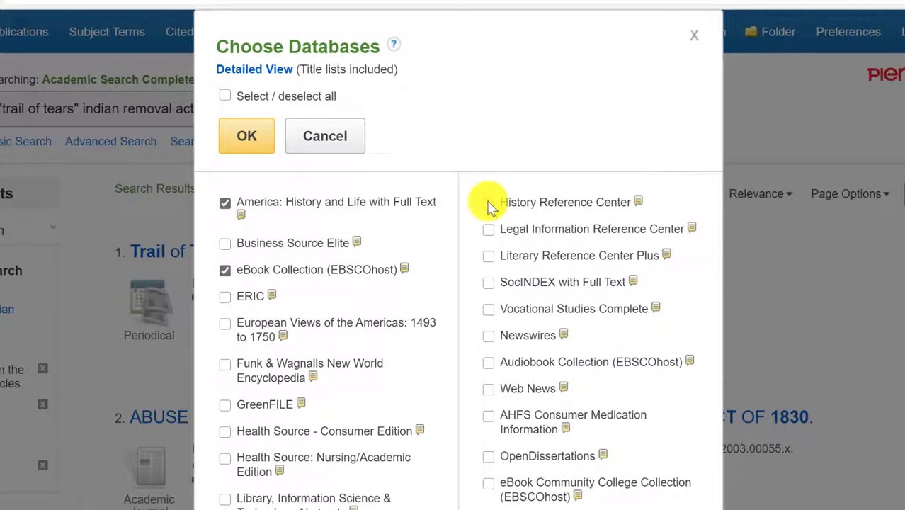
{"action": "left_click", "coordinate": [488, 203]}
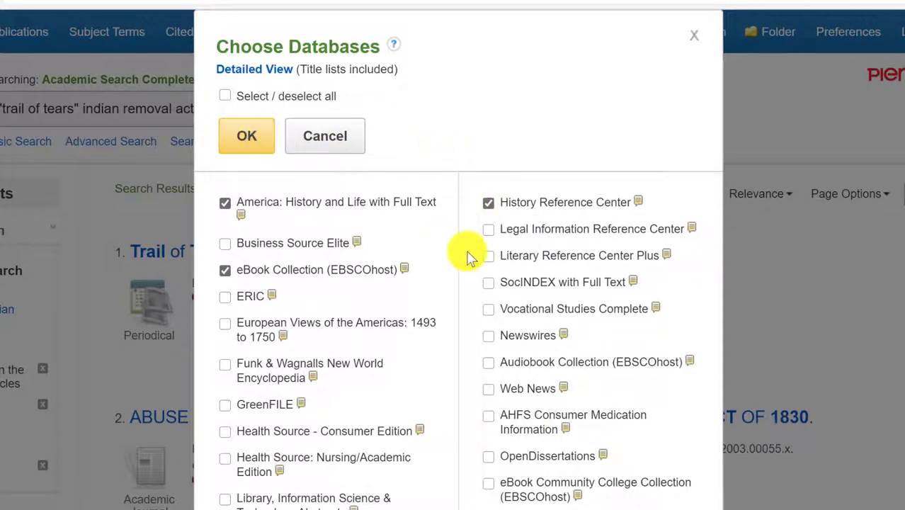
{"action": "scroll", "coordinate": [467, 257], "scroll_direction": "down", "scroll_amount": 3}
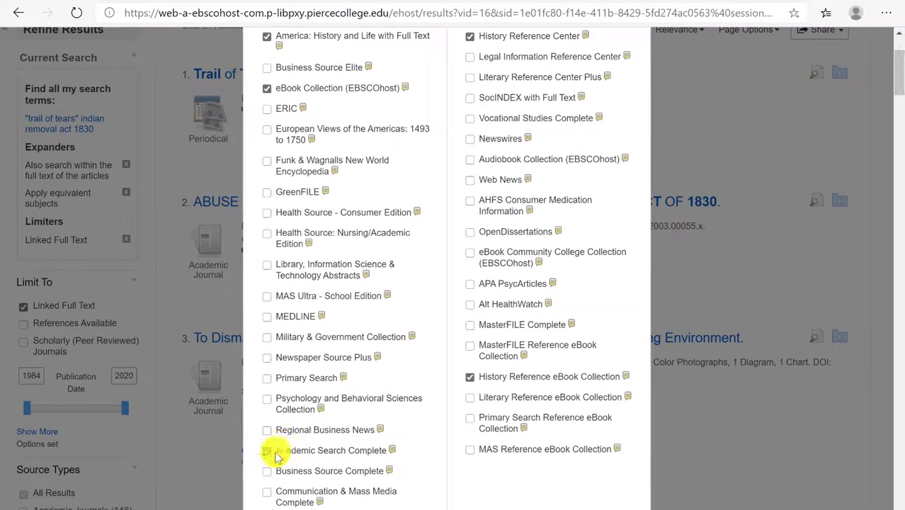
{"action": "left_click", "coordinate": [268, 451]}
{"action": "scroll", "coordinate": [364, 319], "scroll_direction": "up", "scroll_amount": 3}
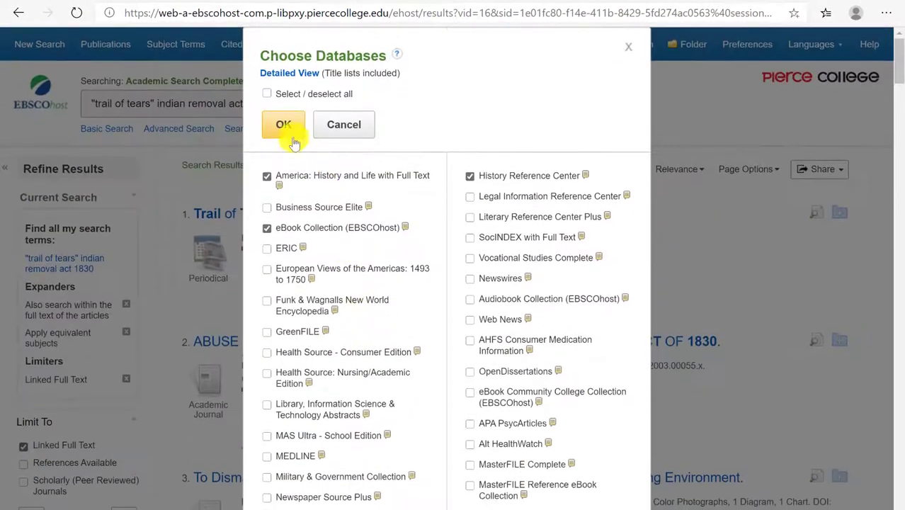
{"action": "left_click", "coordinate": [288, 133]}
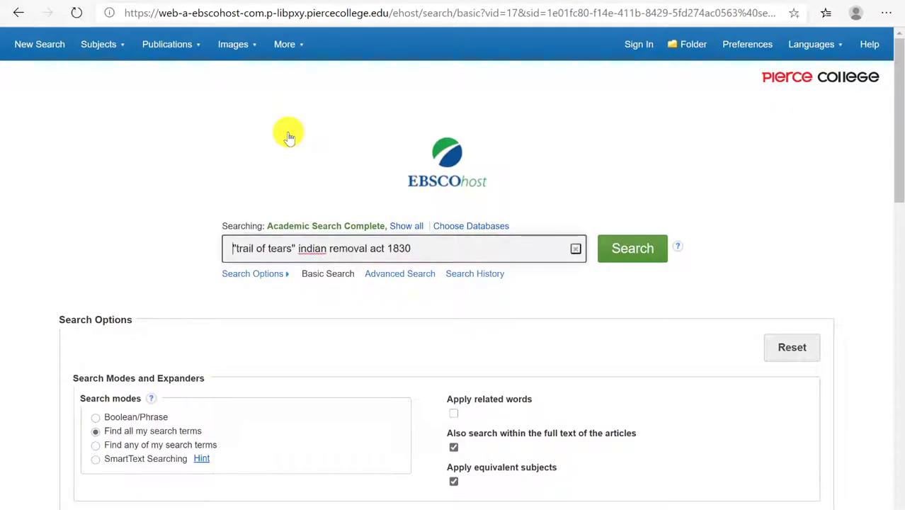
Confirm all five selected databases and rerun the trail of tears Indian removal act 1830 search
{"action": "left_click", "coordinate": [417, 227]}
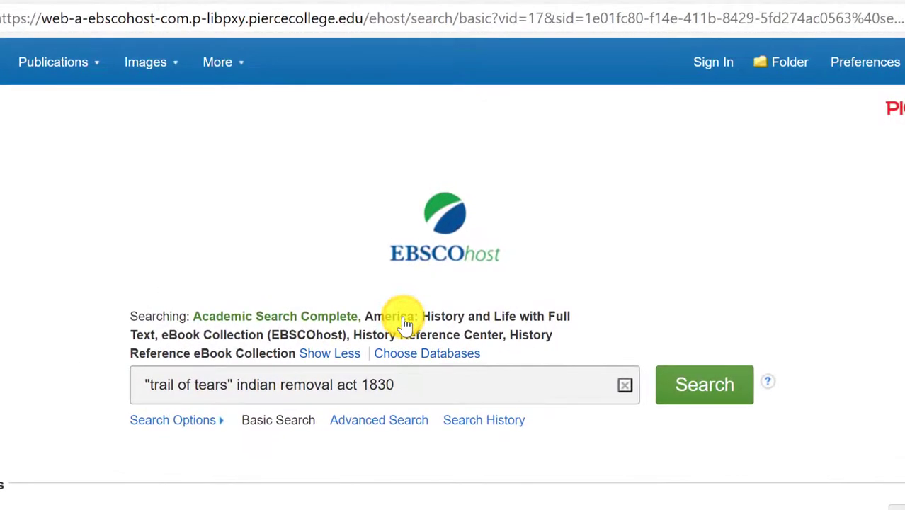
{"action": "scroll", "coordinate": [666, 238], "scroll_direction": "down", "scroll_amount": 1}
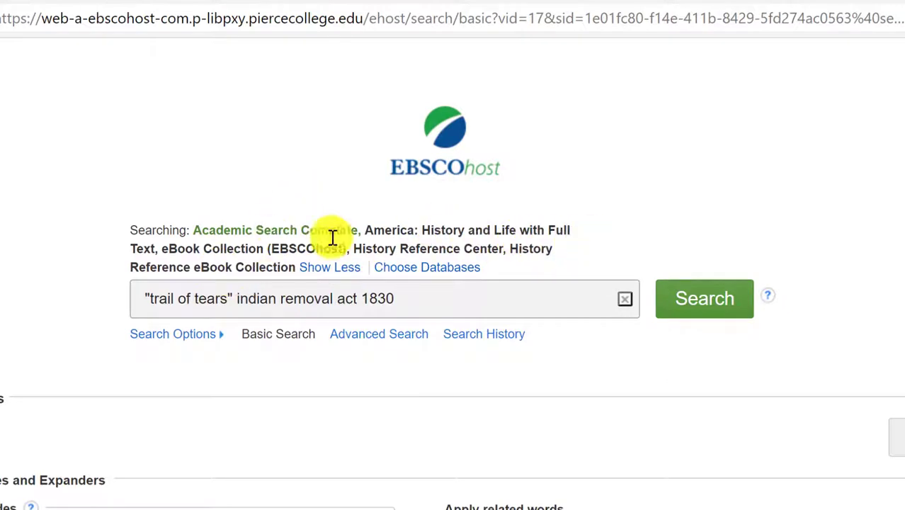
{"action": "left_click", "coordinate": [726, 307]}
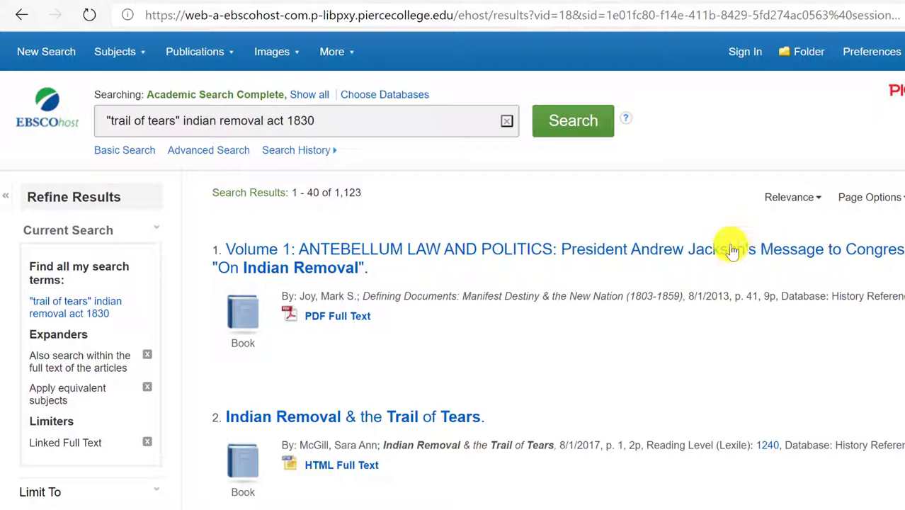
{"action": "scroll", "coordinate": [618, 189], "scroll_direction": "down", "scroll_amount": 1}
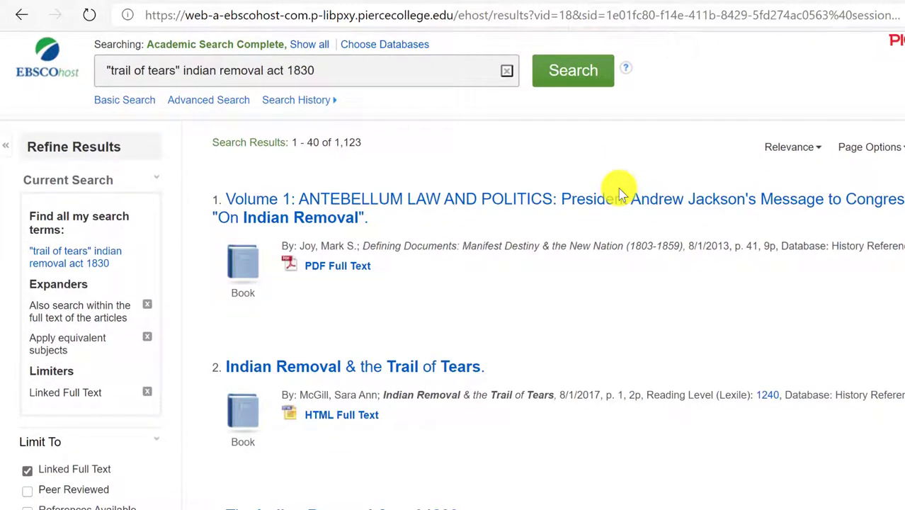